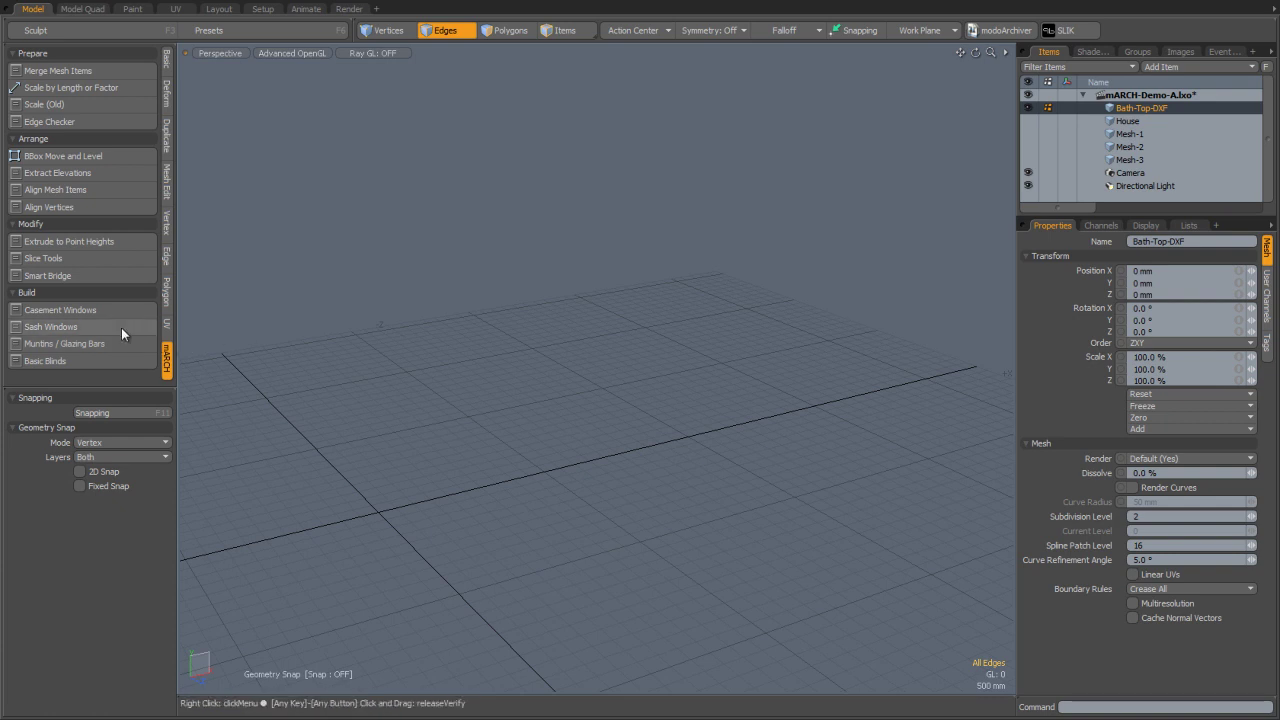
Step: View the options of the Sash Windows generator and close it without building anything
{"action": "left_click", "coordinate": [121, 327]}
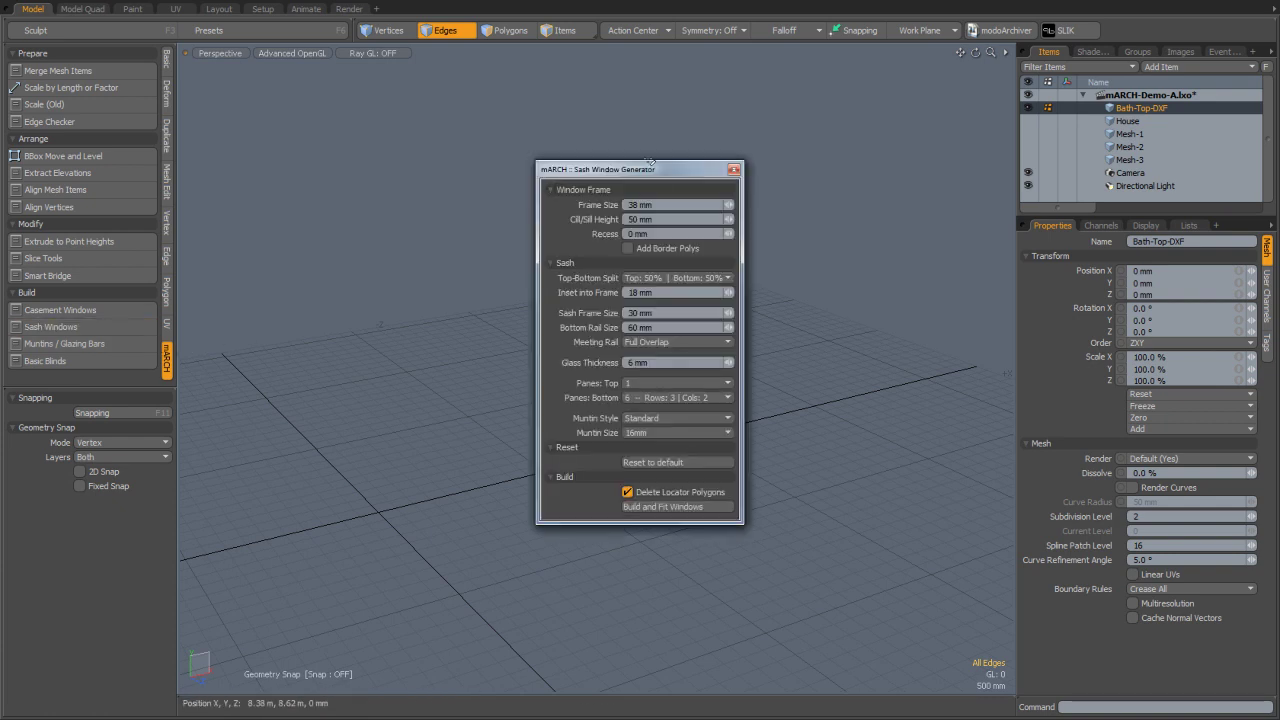
{"action": "left_click_drag", "start_coordinate": [649, 172], "coordinate": [857, 101]}
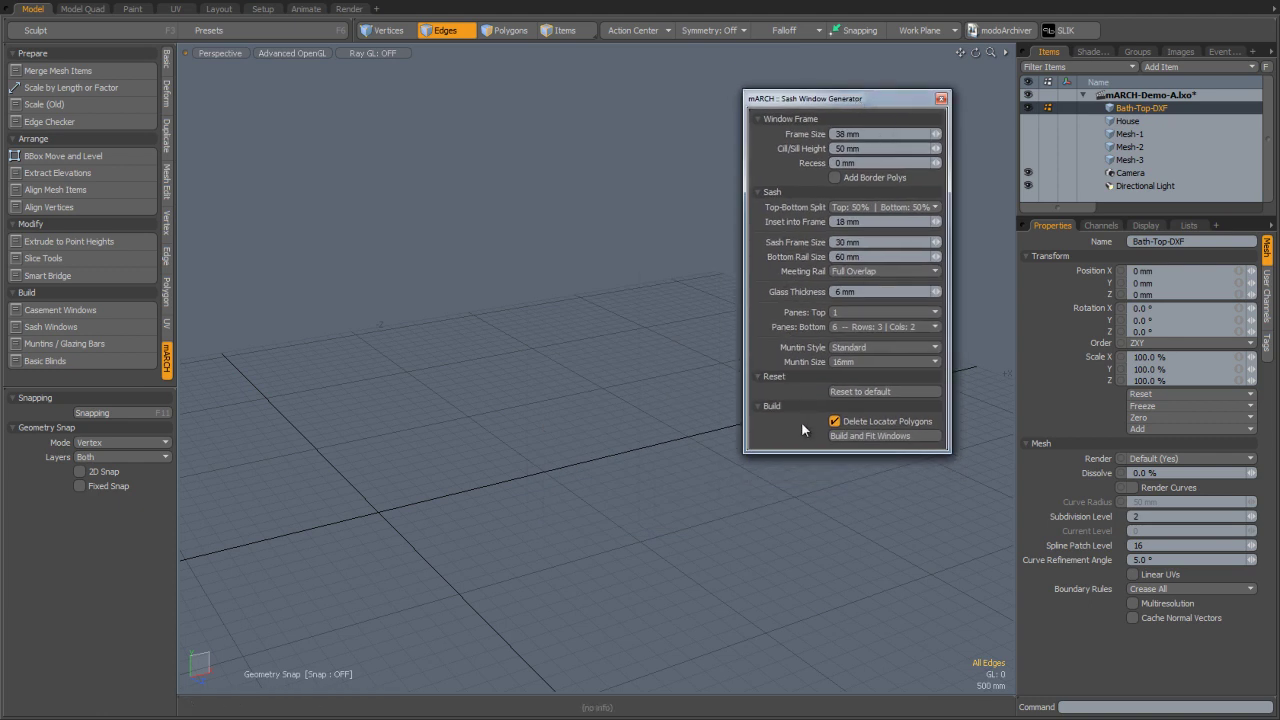
{"action": "left_click", "coordinate": [941, 98]}
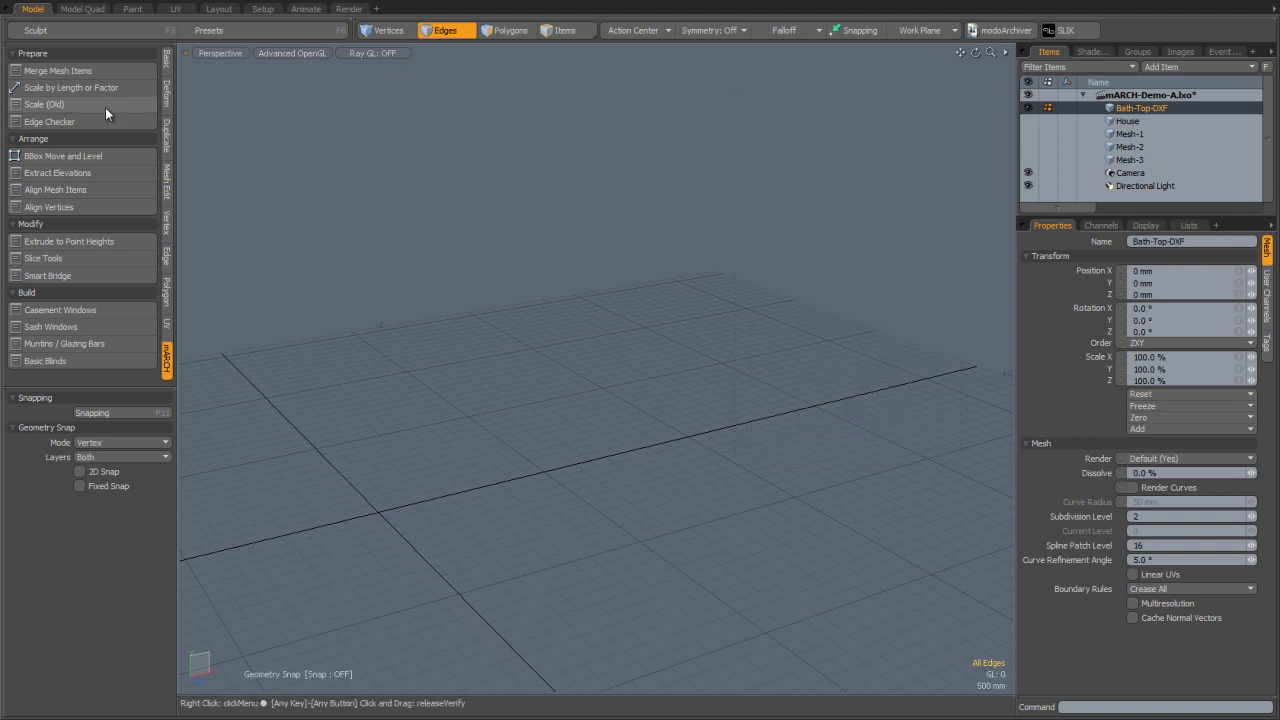
Step: View the clean-up and flatten options of the Merge Mesh Items tool and close it without merging
{"action": "left_click", "coordinate": [88, 80]}
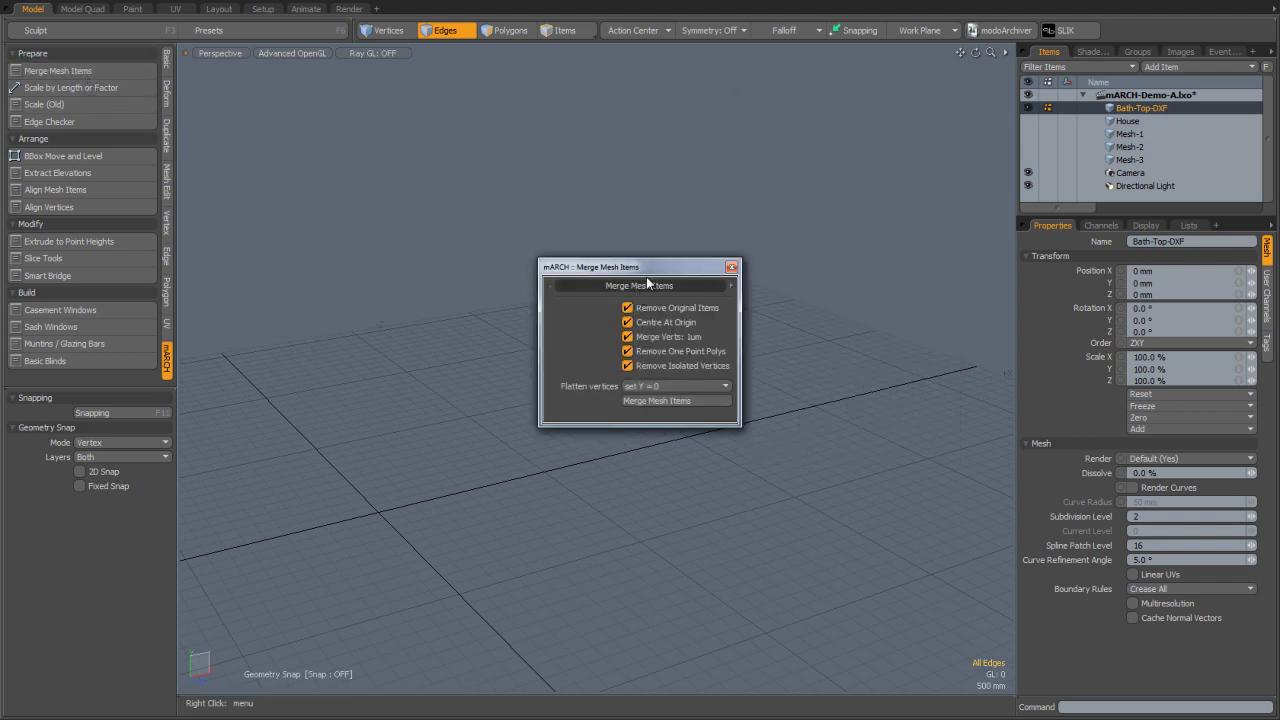
{"action": "left_click_drag", "start_coordinate": [650, 268], "coordinate": [814, 161]}
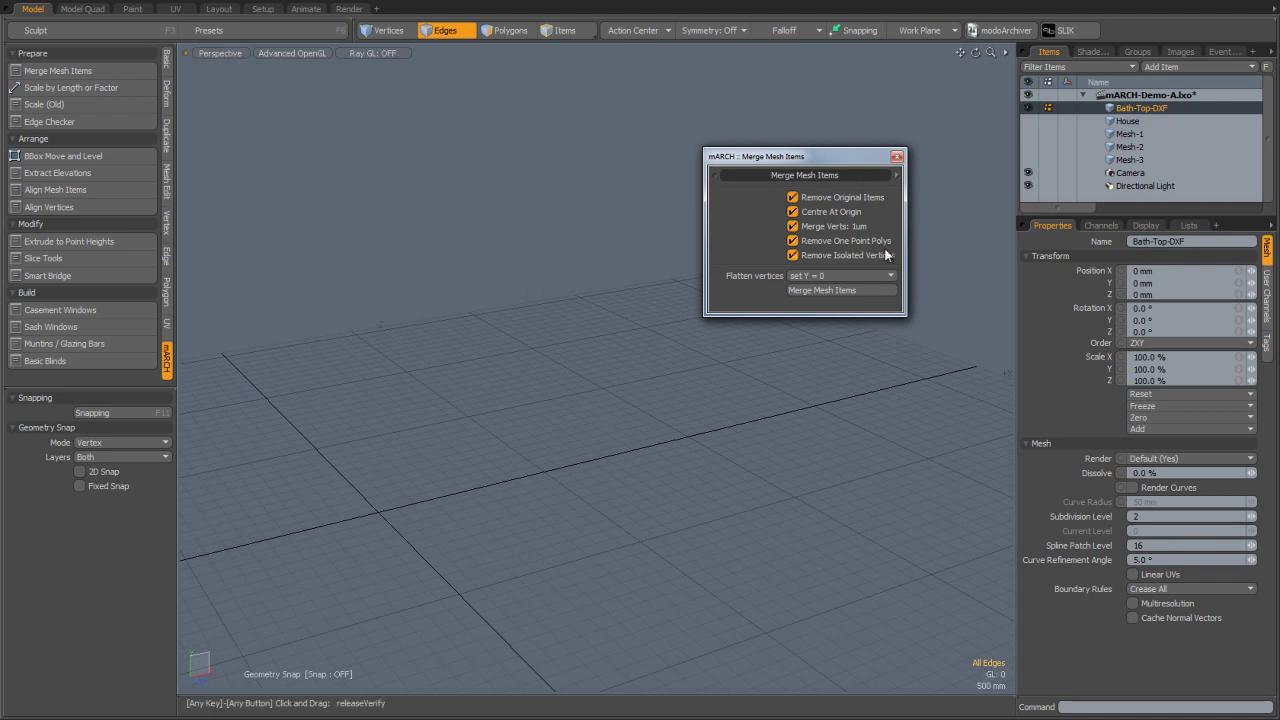
{"action": "left_click", "coordinate": [897, 157]}
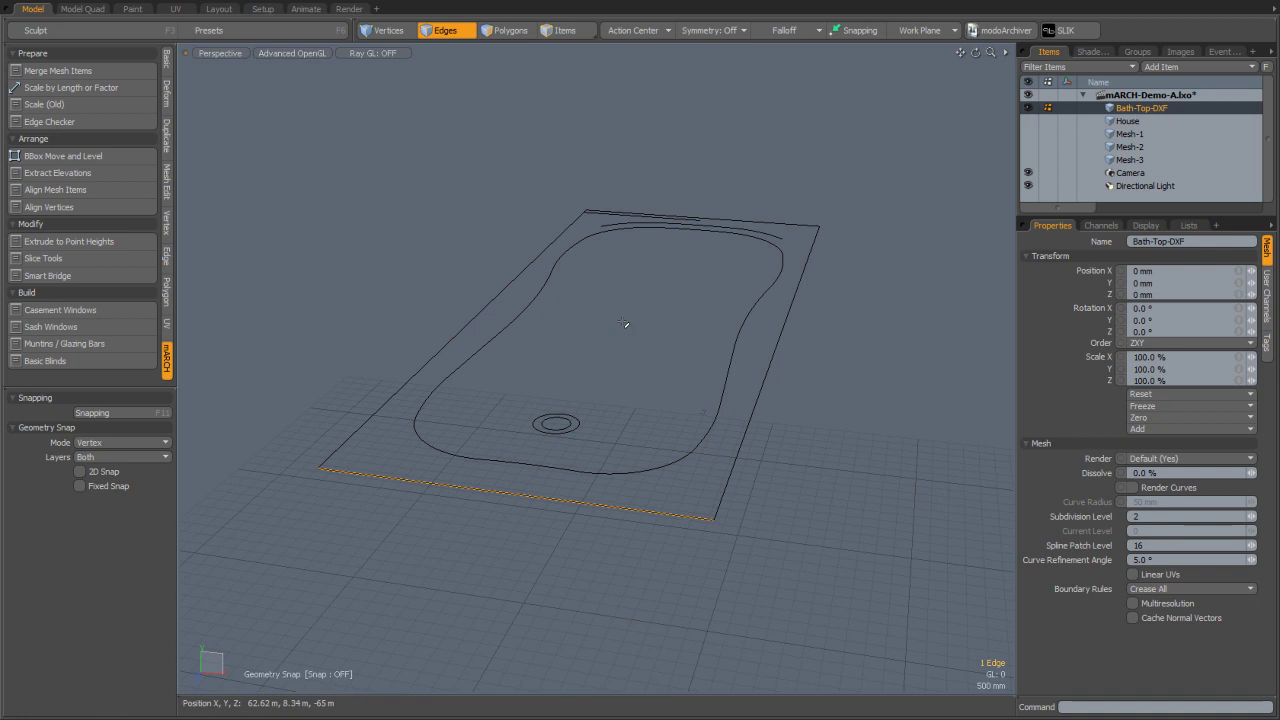
Step: Start Scale by Length or Factor on the bath outline's selected short edge and centre the mesh to the origin
{"action": "left_click_drag", "start_coordinate": [587, 320], "coordinate": [566, 429], "text": "ctrl+alt"}
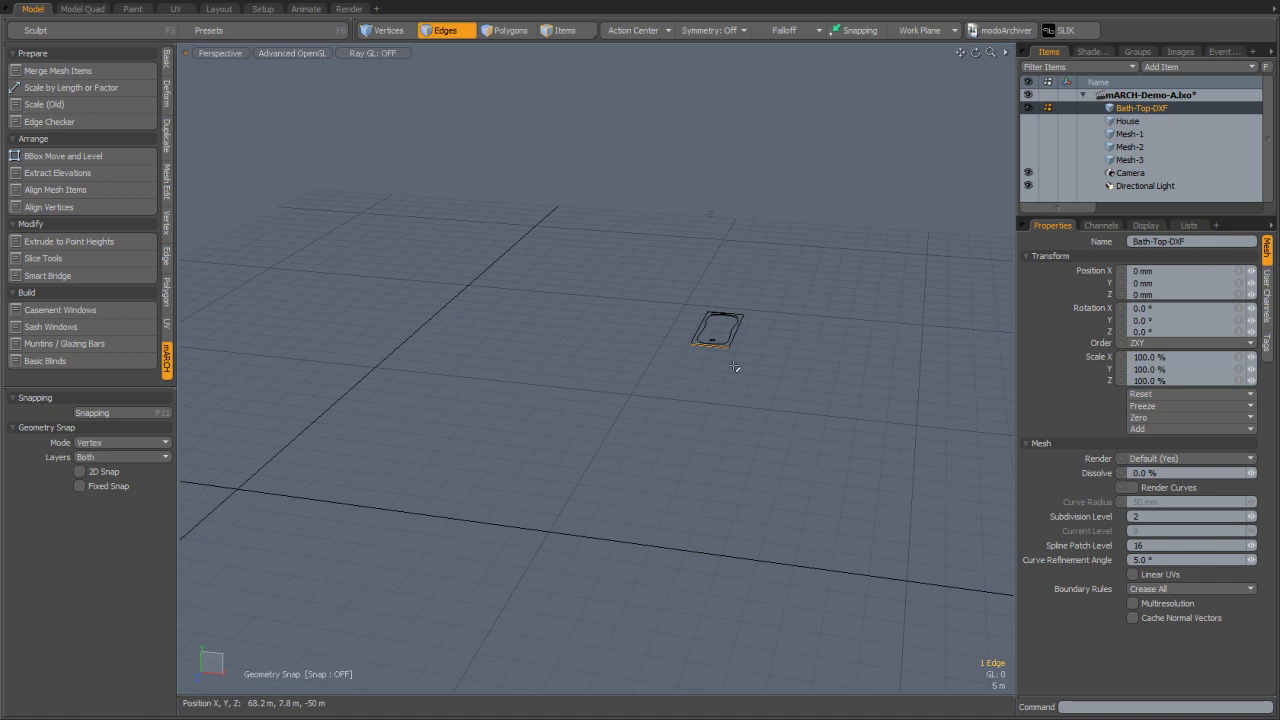
{"action": "left_click_drag", "start_coordinate": [782, 335], "coordinate": [950, 255], "text": "ctrl+alt"}
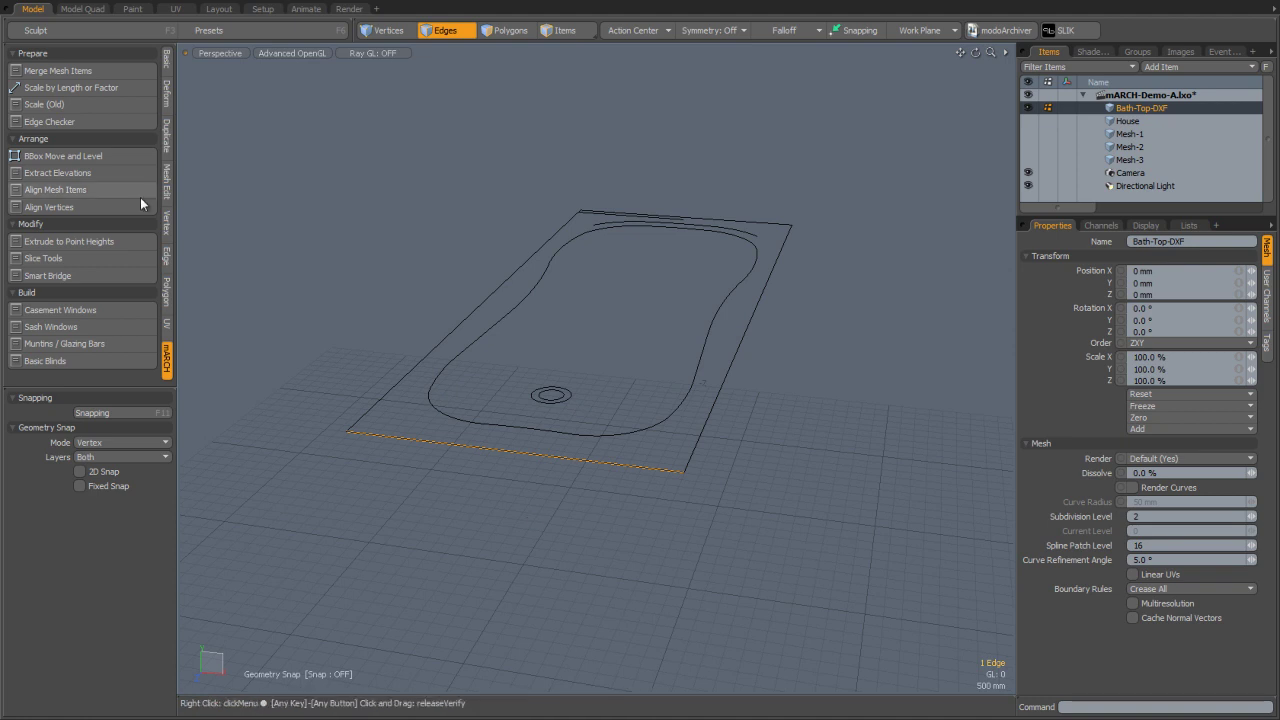
{"action": "left_click", "coordinate": [118, 88]}
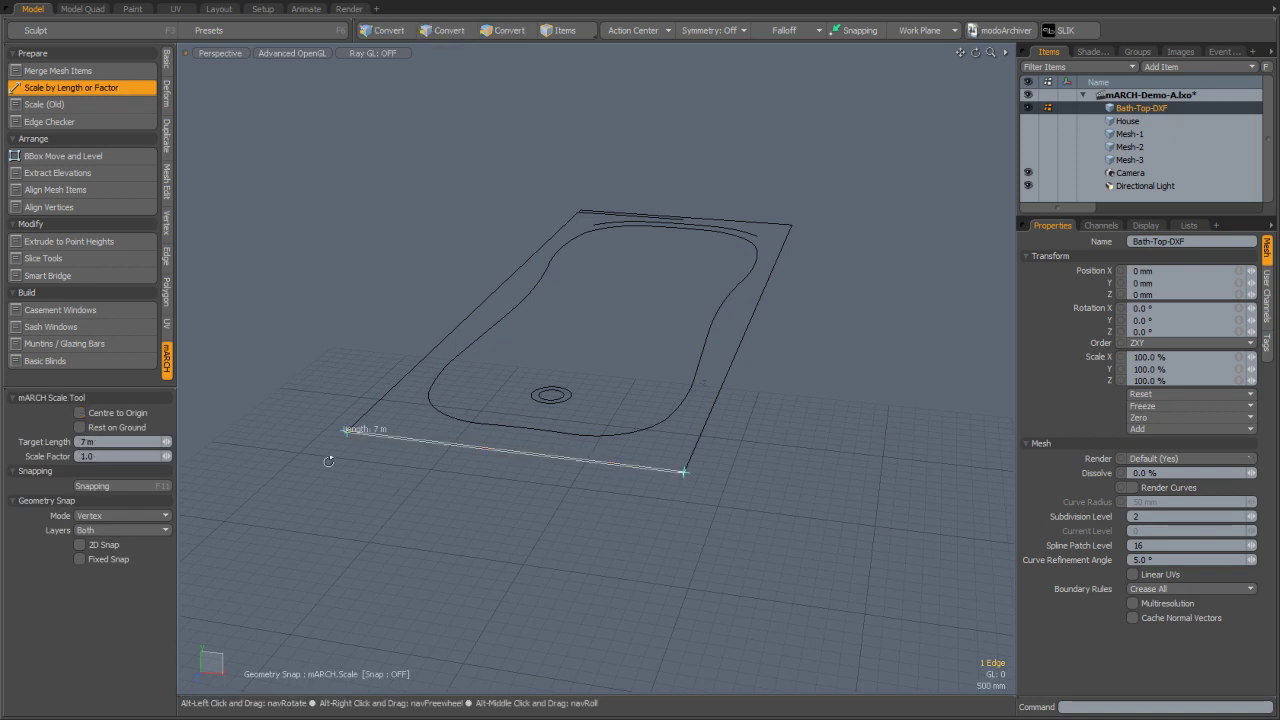
{"action": "left_click_drag", "start_coordinate": [384, 478], "coordinate": [486, 410], "text": "alt"}
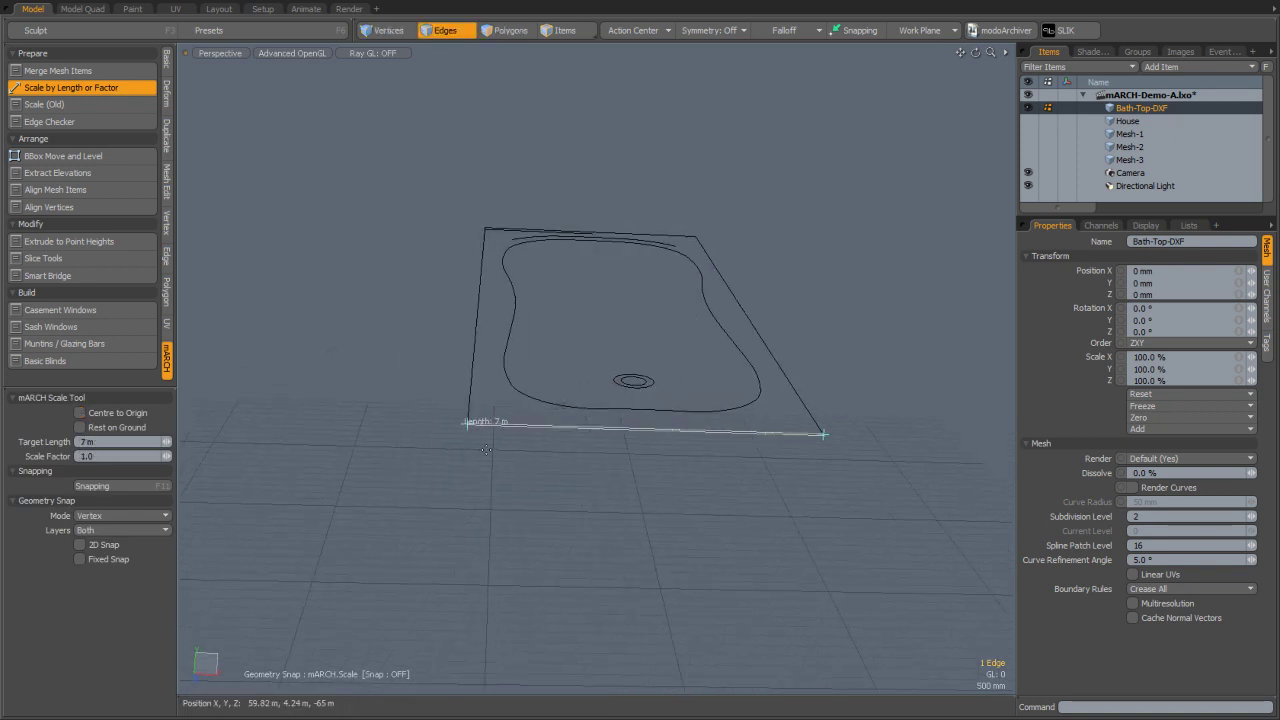
{"action": "left_click_drag", "start_coordinate": [748, 380], "coordinate": [500, 452], "text": "ctrl+alt"}
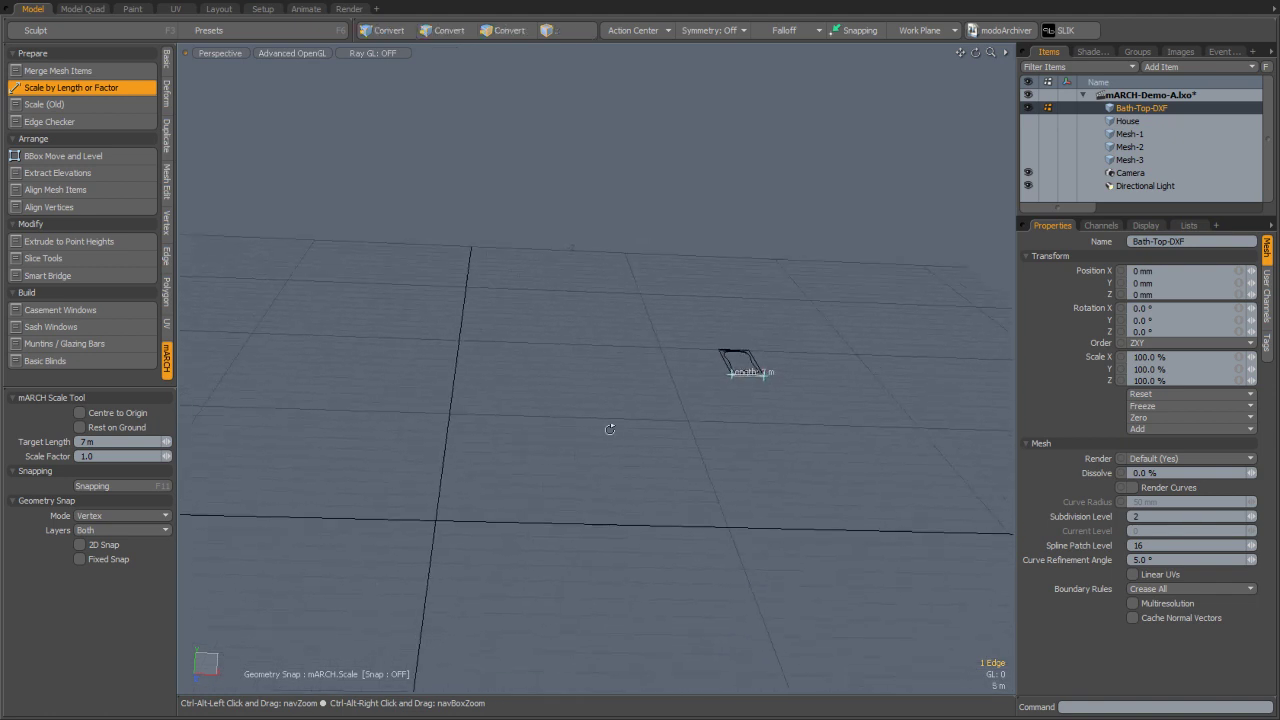
{"action": "left_click_drag", "start_coordinate": [609, 429], "coordinate": [497, 463], "text": "alt"}
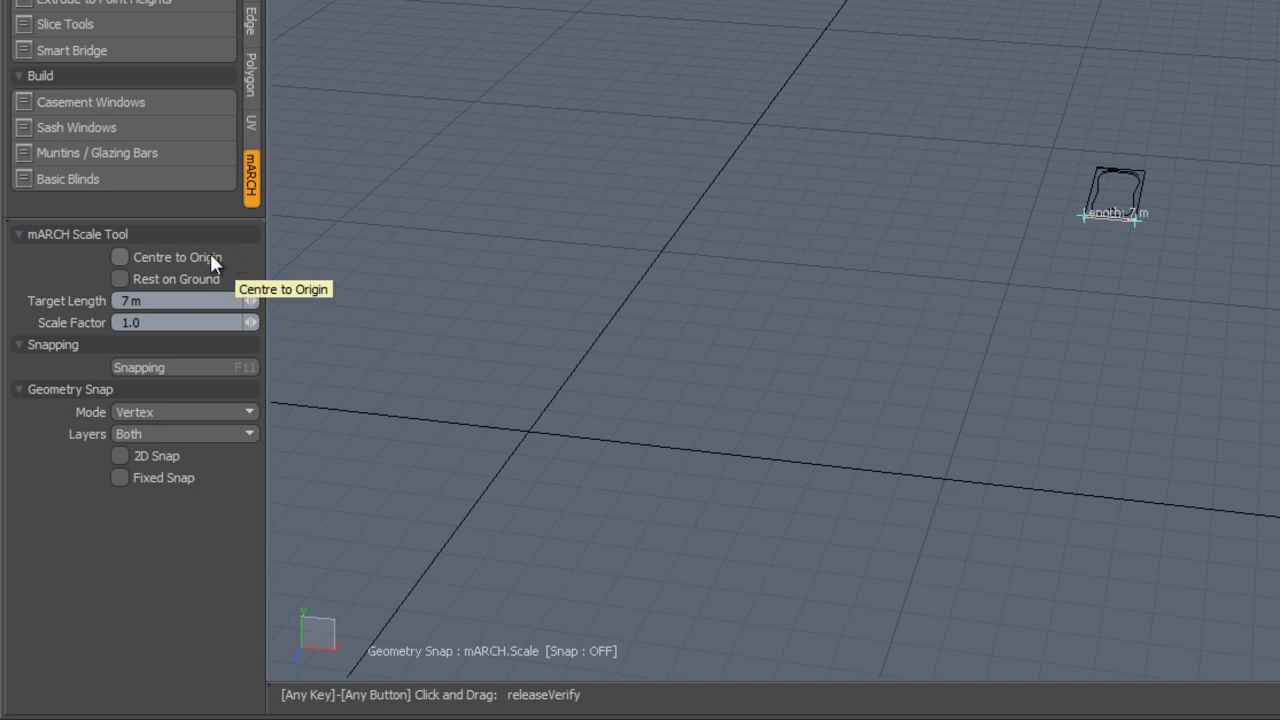
{"action": "left_click", "coordinate": [210, 255]}
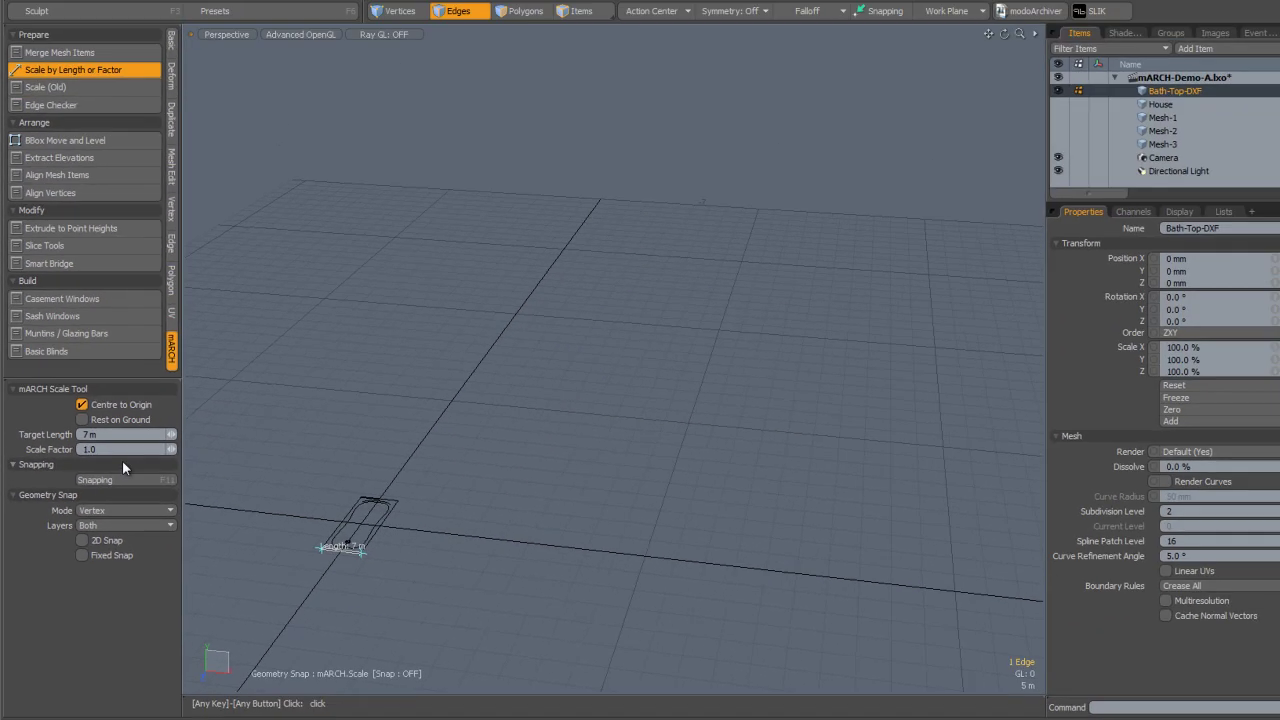
Step: Scale the bath outline by a factor of 0.1 and frame the result
{"action": "left_click_drag", "start_coordinate": [113, 450], "coordinate": [33, 451]}
{"action": "type", "text": "0."}
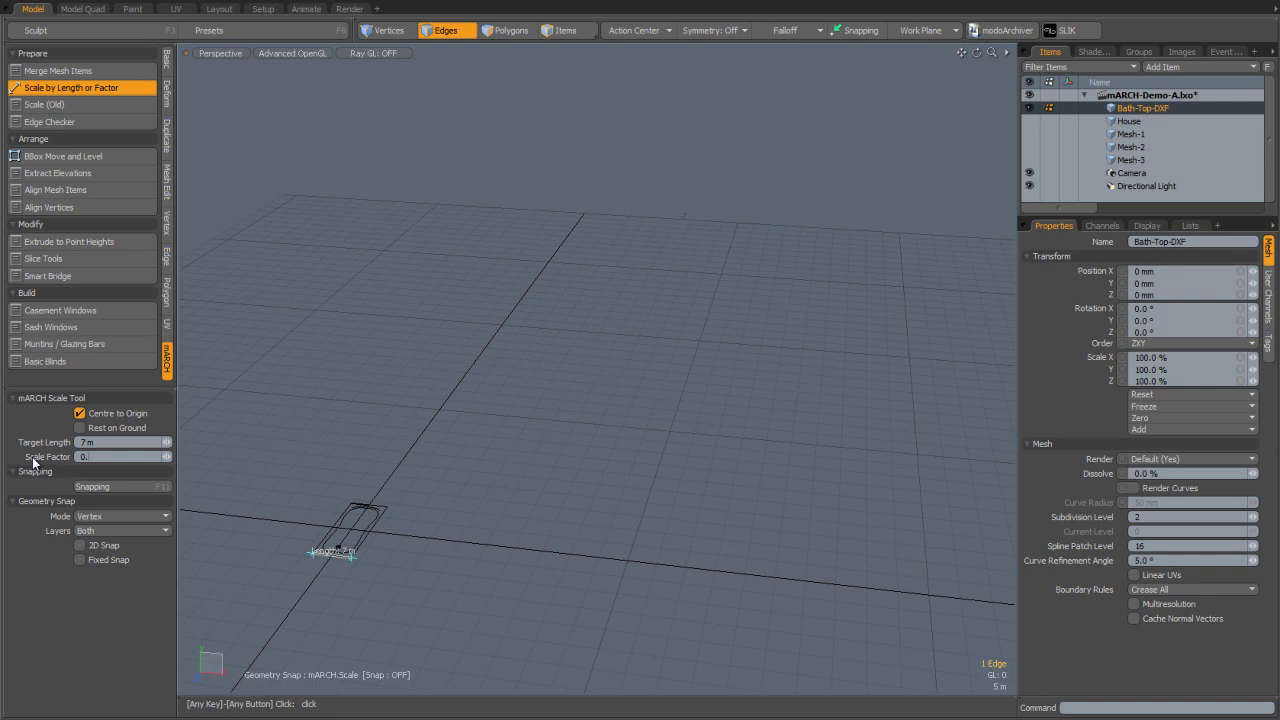
{"action": "type", "text": "1"}
{"action": "key", "text": "Return"}
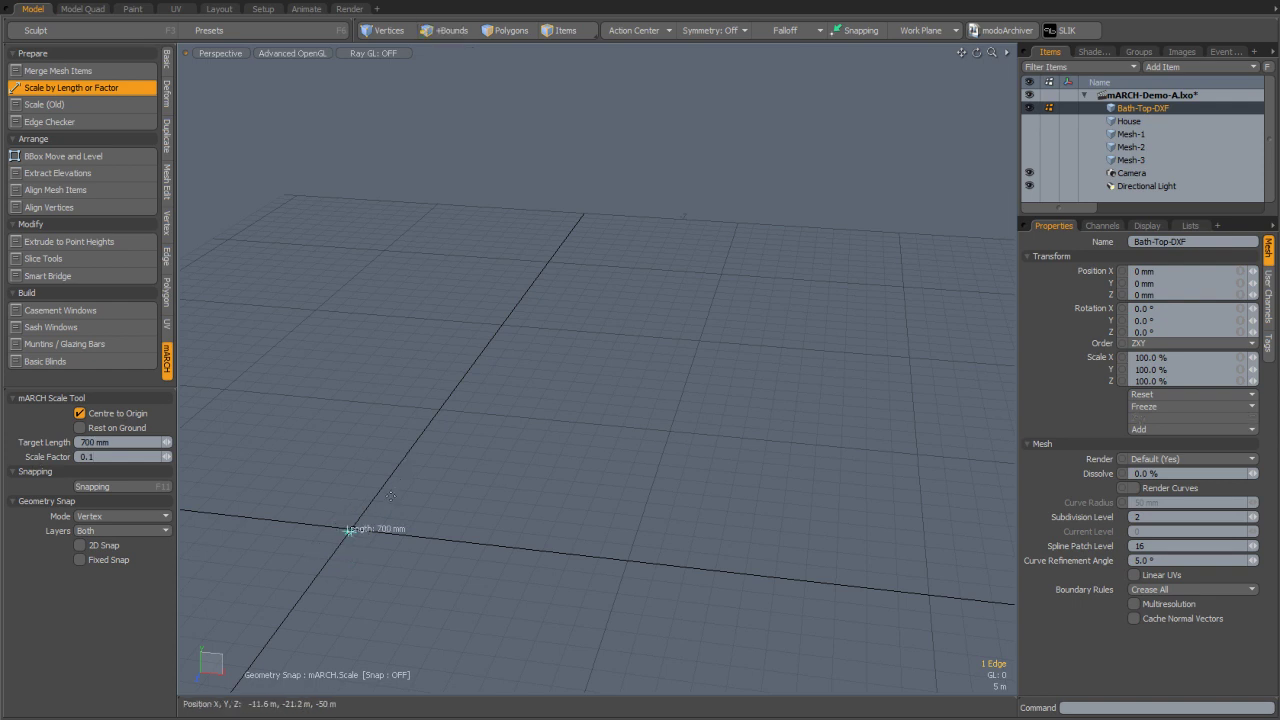
{"action": "key", "text": "a"}
{"action": "left_click_drag", "start_coordinate": [623, 234], "coordinate": [559, 360], "text": "ctrl+alt"}
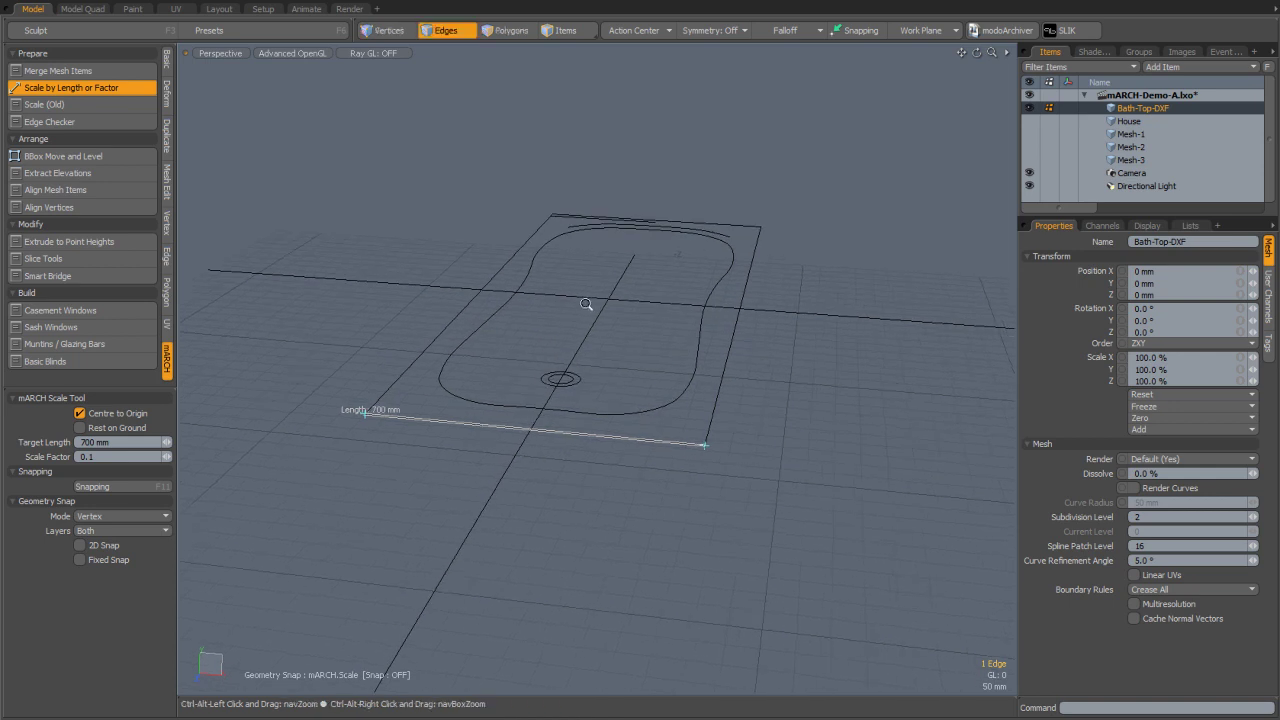
{"action": "left_click_drag", "start_coordinate": [590, 308], "coordinate": [546, 347], "text": "ctrl+alt"}
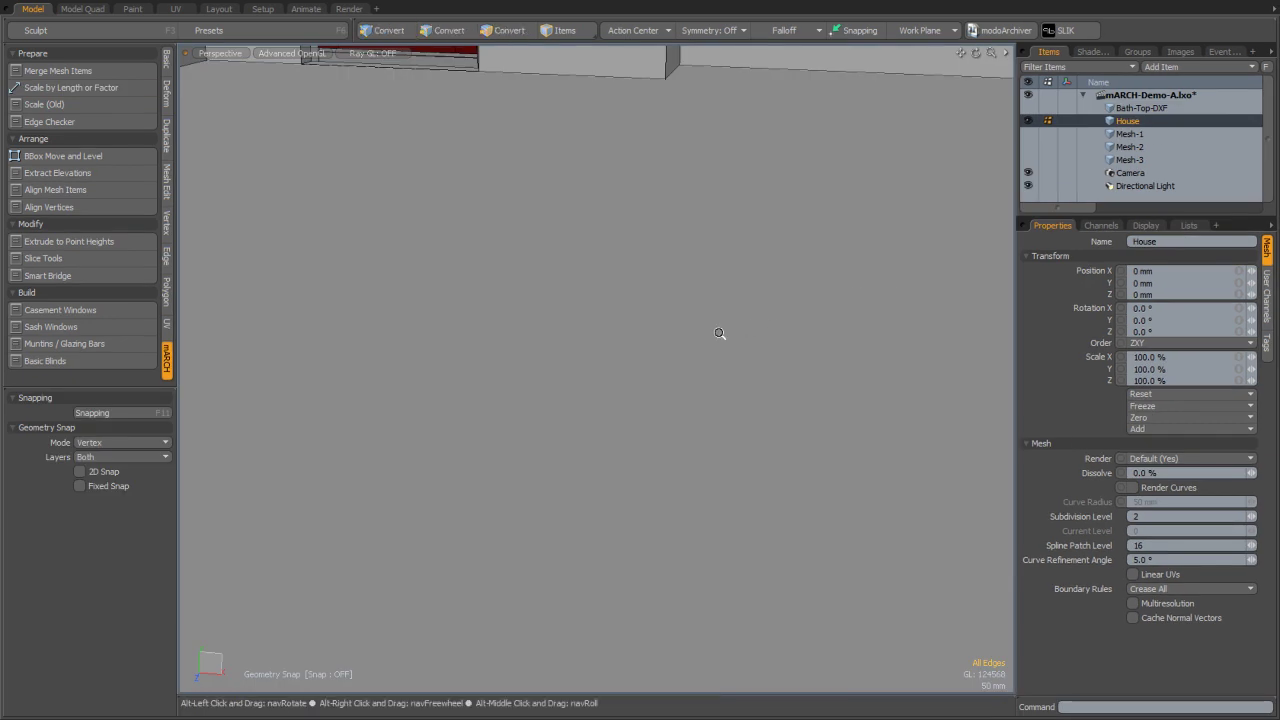
Step: Scale the House mesh so the wall's top edge above the right-hand red door has a target length of 3 m
{"action": "left_click_drag", "start_coordinate": [723, 331], "coordinate": [432, 446], "text": "ctrl+alt"}
{"action": "left_click_drag", "start_coordinate": [795, 266], "coordinate": [650, 309], "text": "alt+shift"}
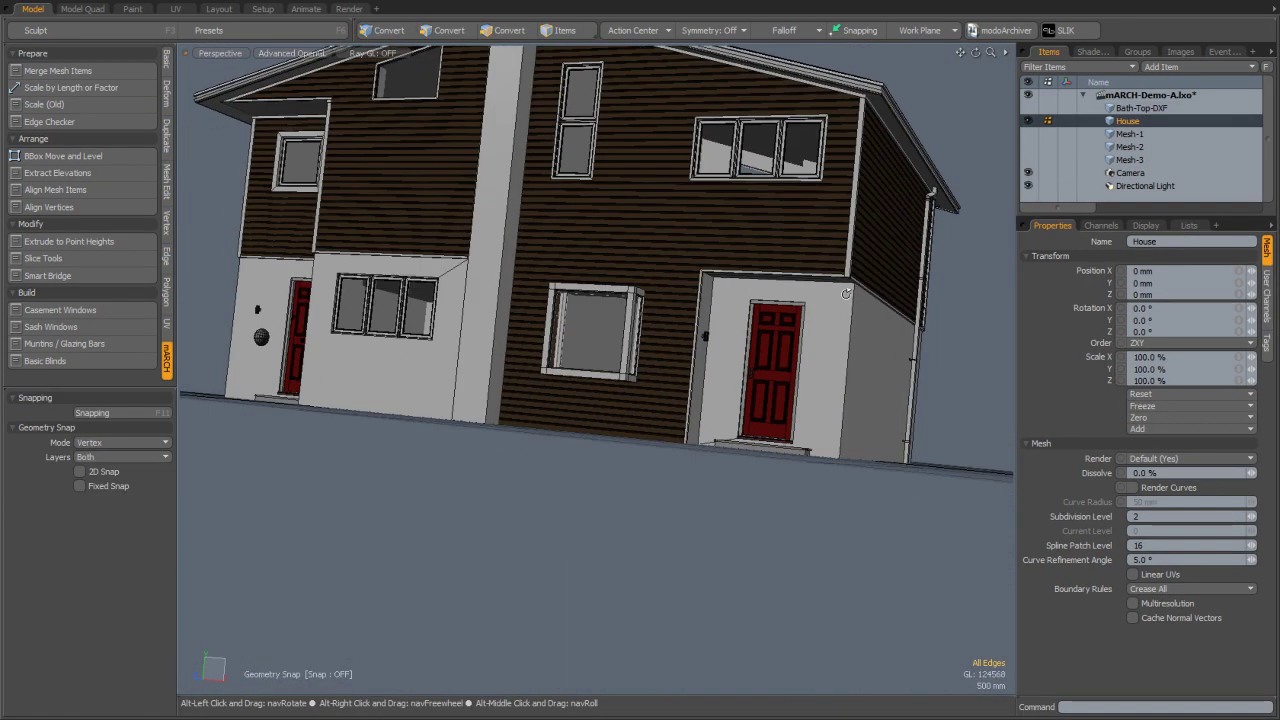
{"action": "left_click_drag", "start_coordinate": [846, 294], "coordinate": [803, 210], "text": "ctrl+alt"}
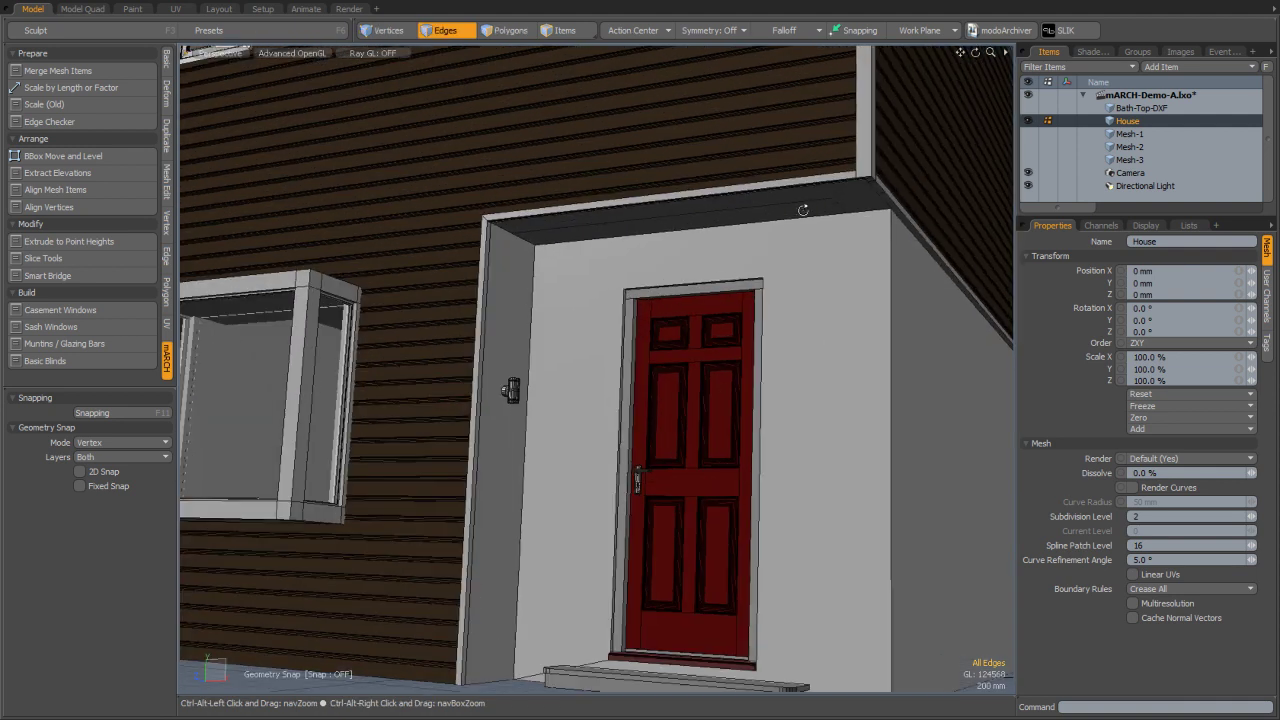
{"action": "left_click", "coordinate": [803, 212]}
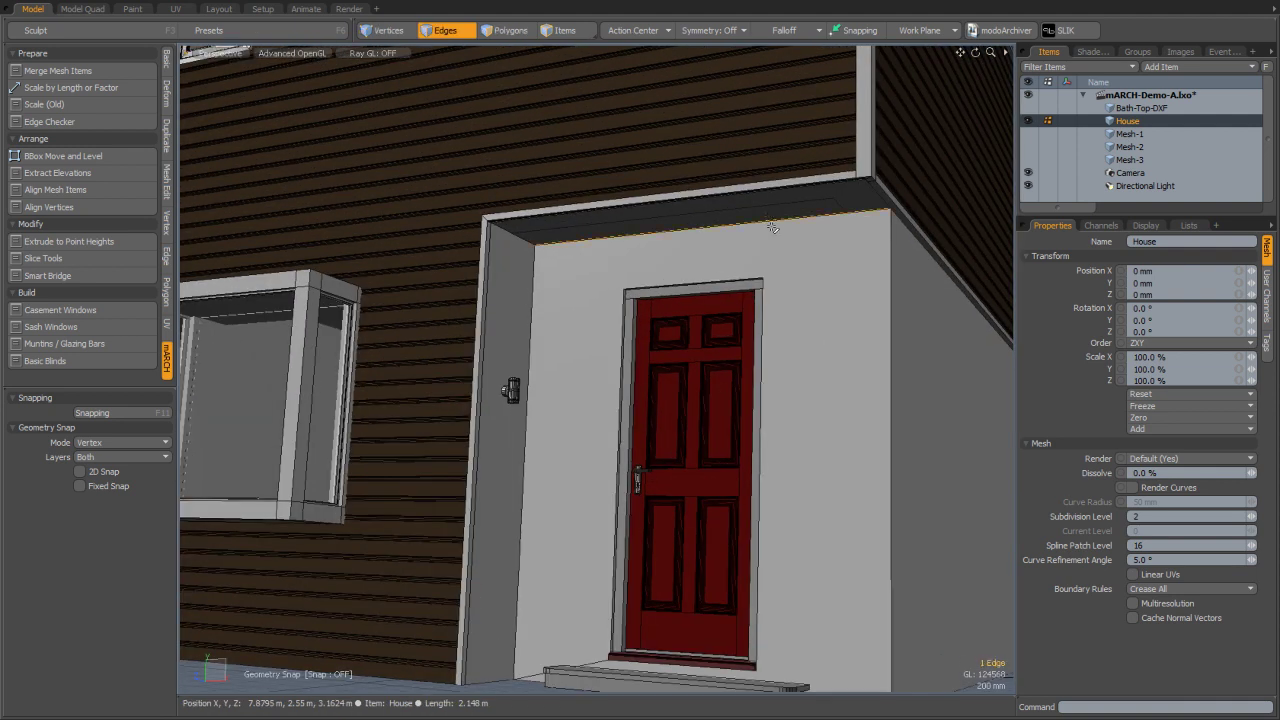
{"action": "left_click", "coordinate": [72, 88]}
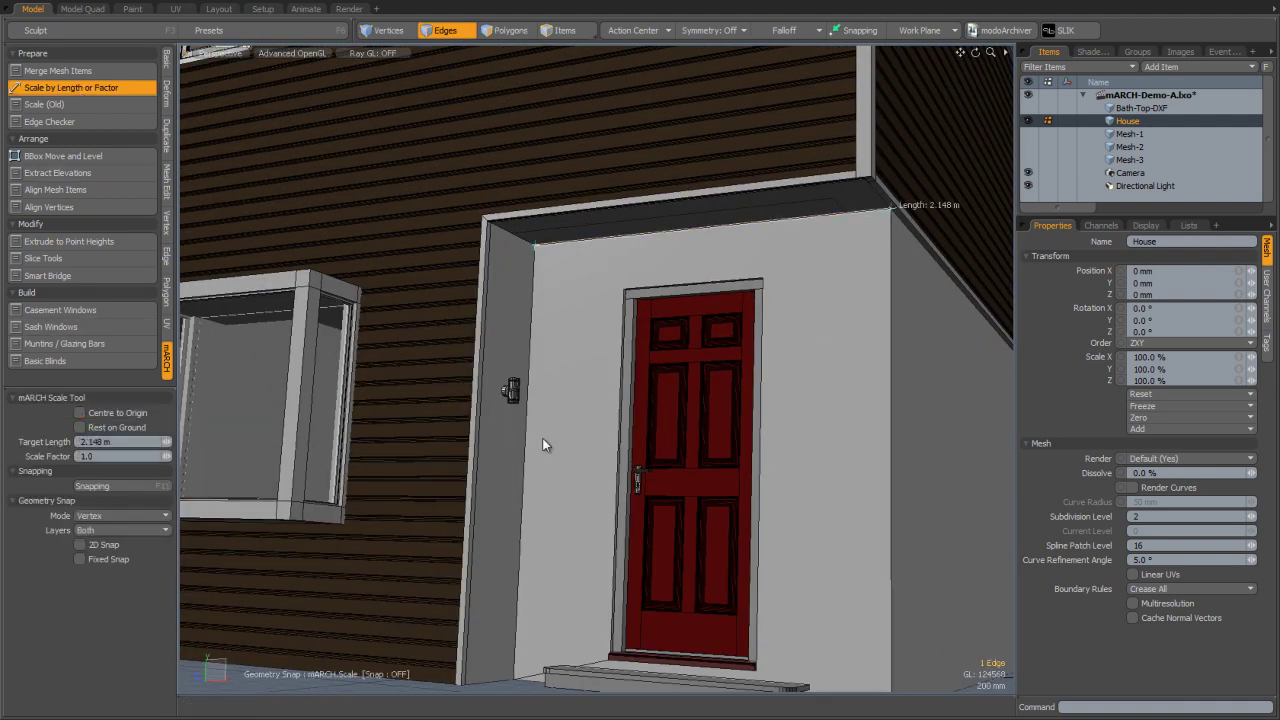
{"action": "left_click_drag", "start_coordinate": [640, 370], "coordinate": [674, 294], "text": "ctrl+alt"}
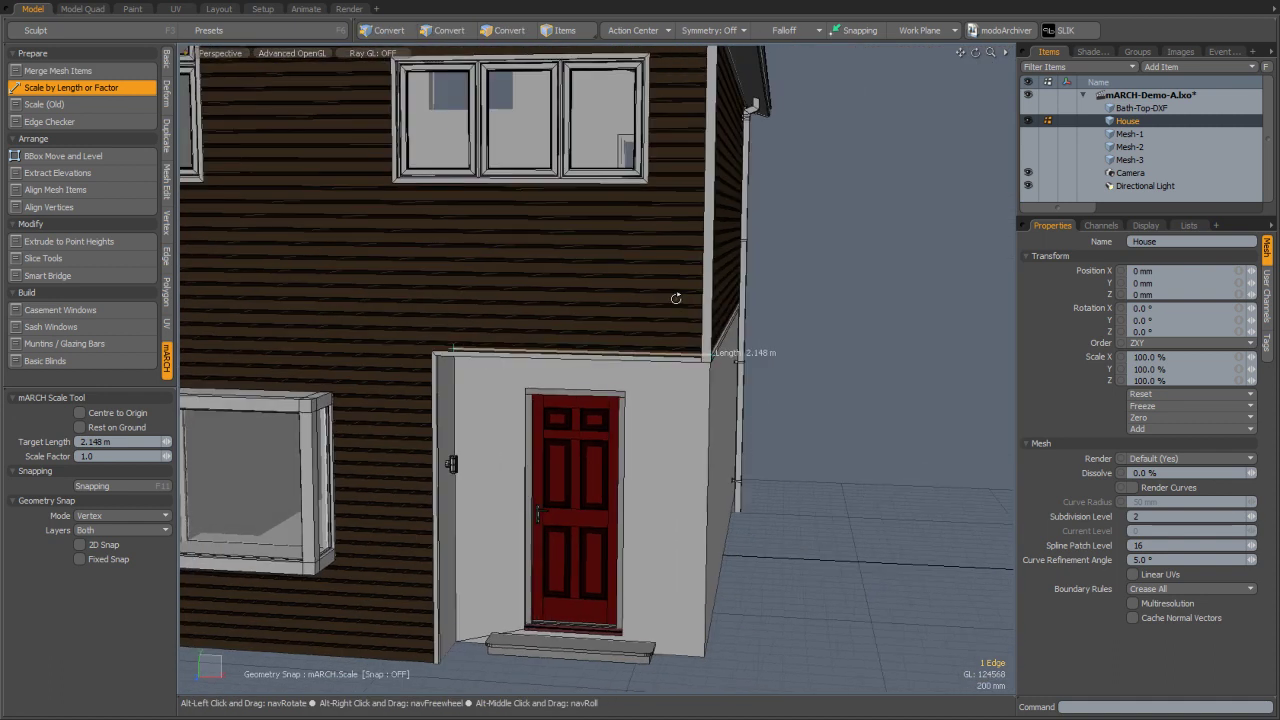
{"action": "left_click", "coordinate": [126, 436]}
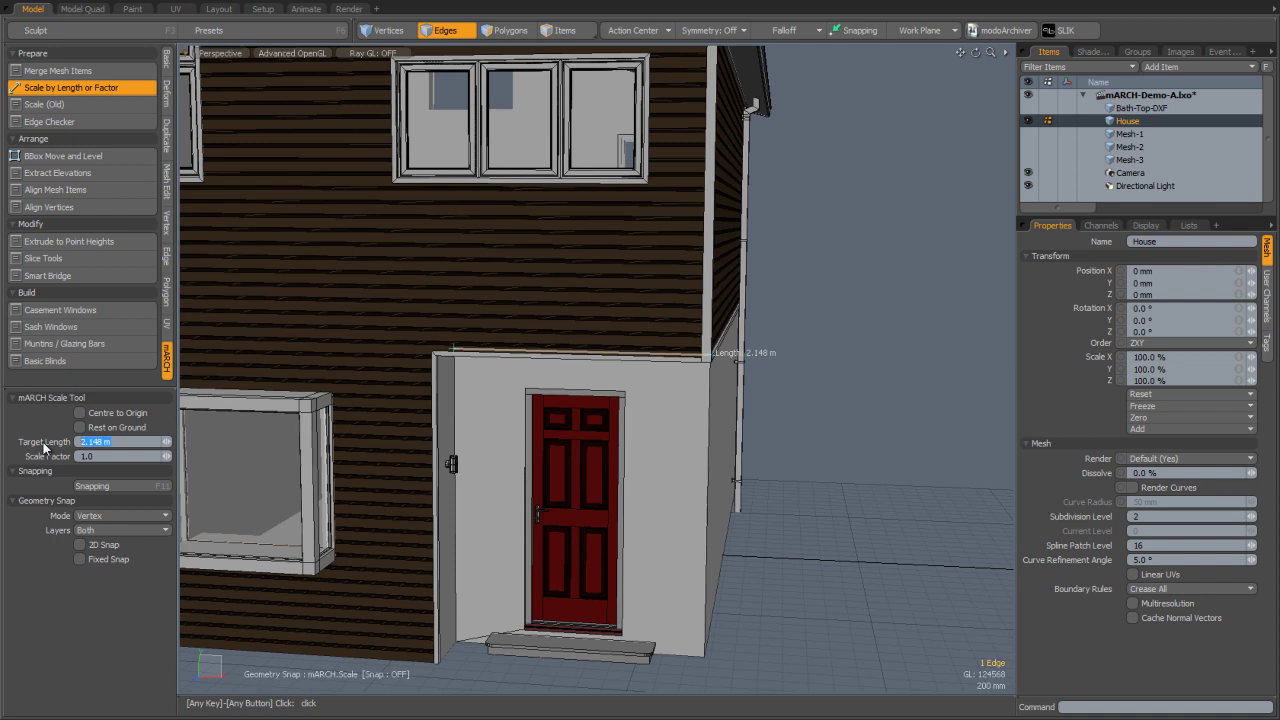
{"action": "type", "text": "3m"}
{"action": "key", "text": "Return"}
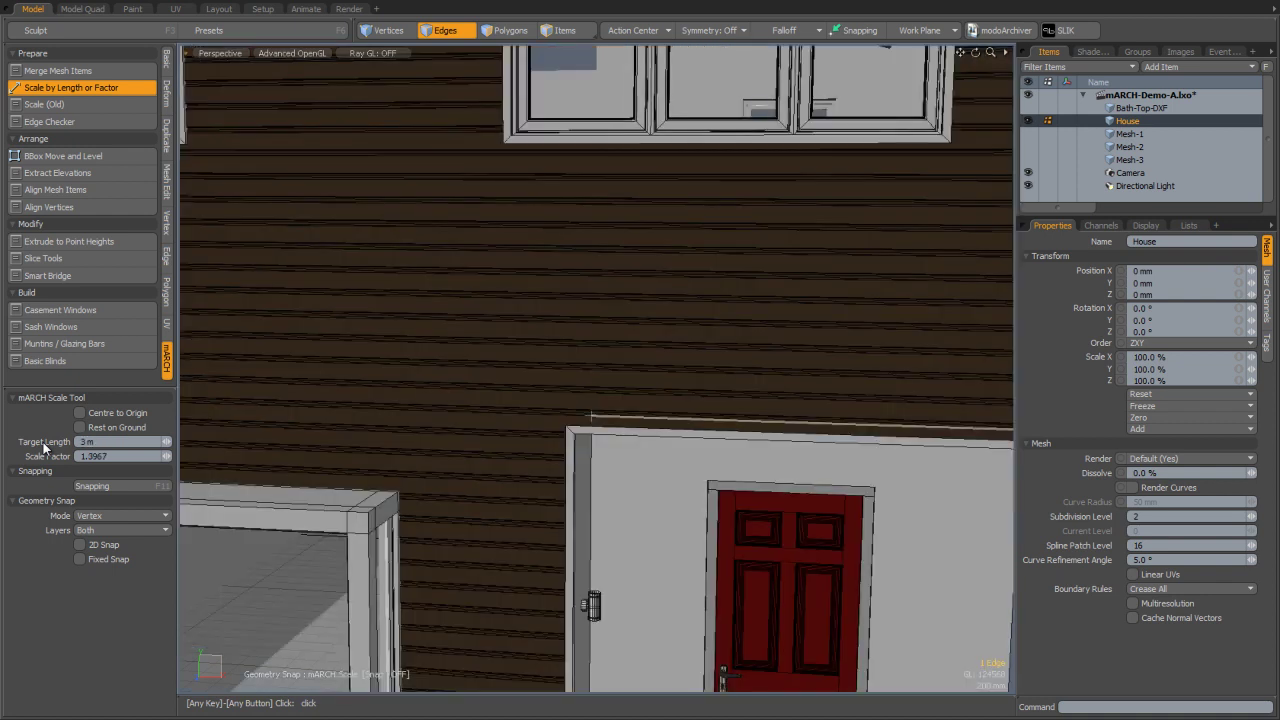
Step: Centre the scaled house to the origin and rest it on the ground
{"action": "left_click_drag", "start_coordinate": [674, 259], "coordinate": [542, 375], "text": "ctrl+alt"}
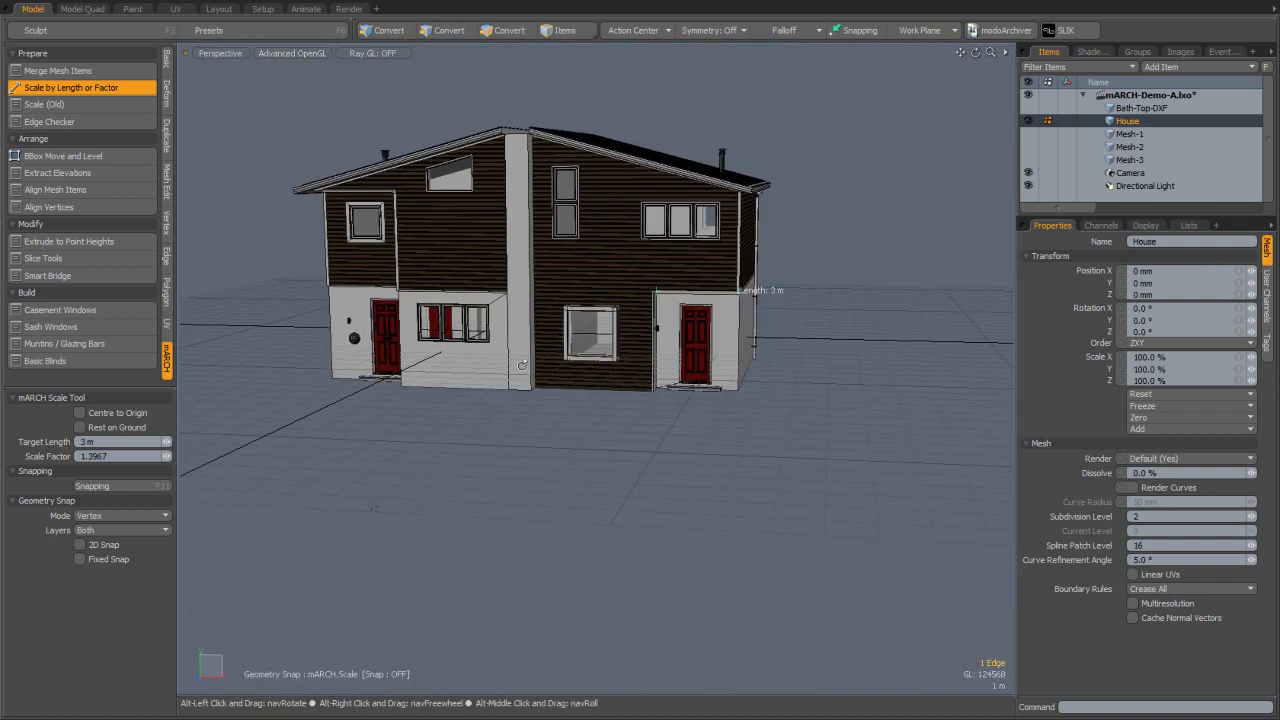
{"action": "left_click_drag", "start_coordinate": [563, 298], "coordinate": [522, 397], "text": "alt"}
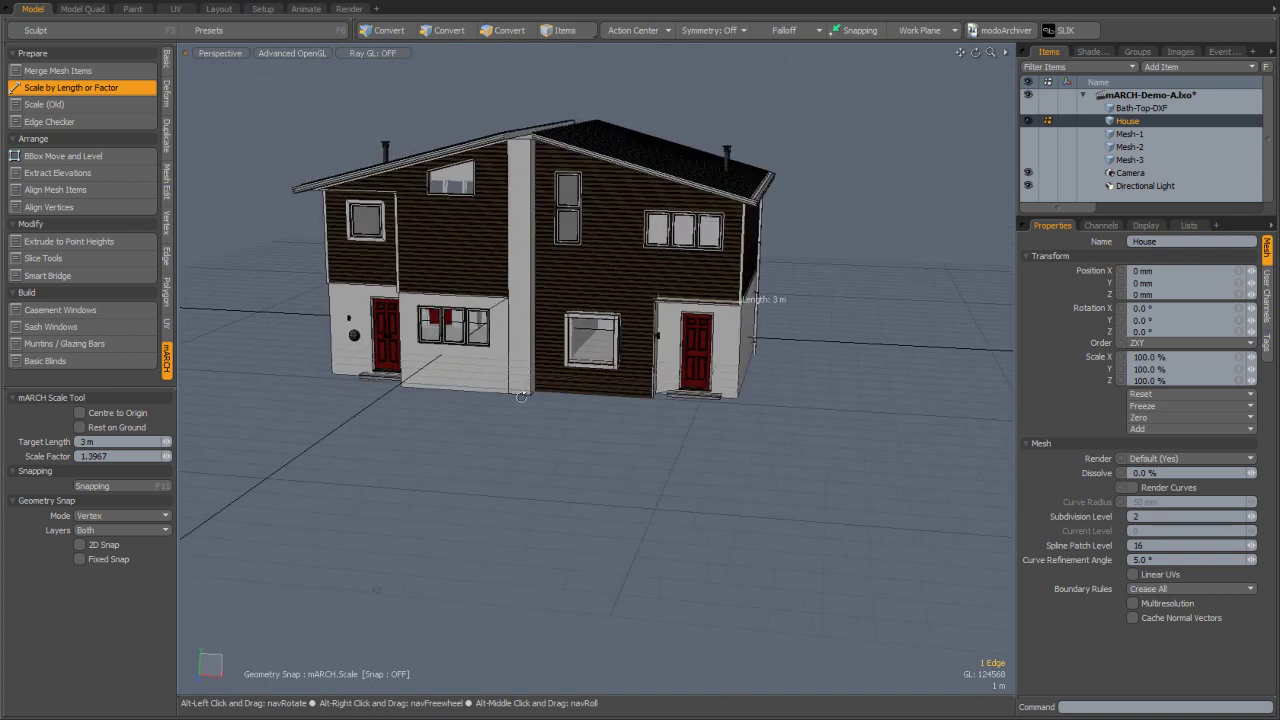
{"action": "left_click", "coordinate": [133, 414]}
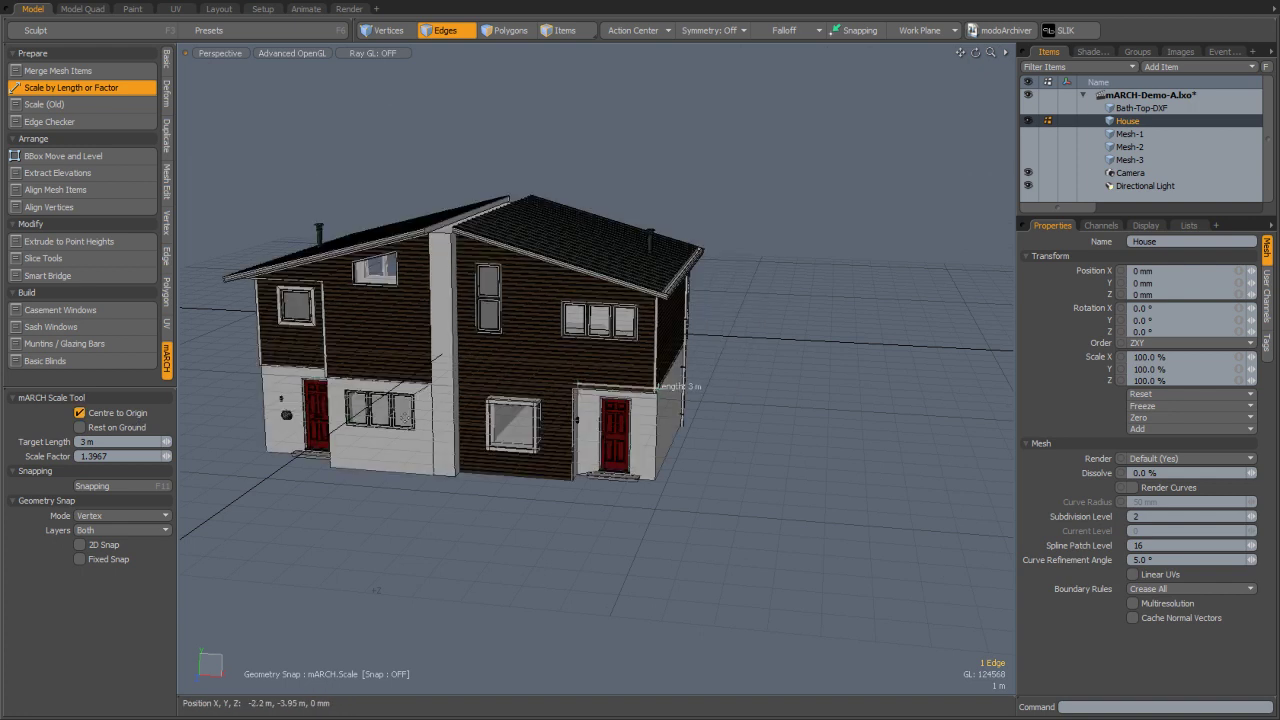
{"action": "left_click", "coordinate": [128, 430]}
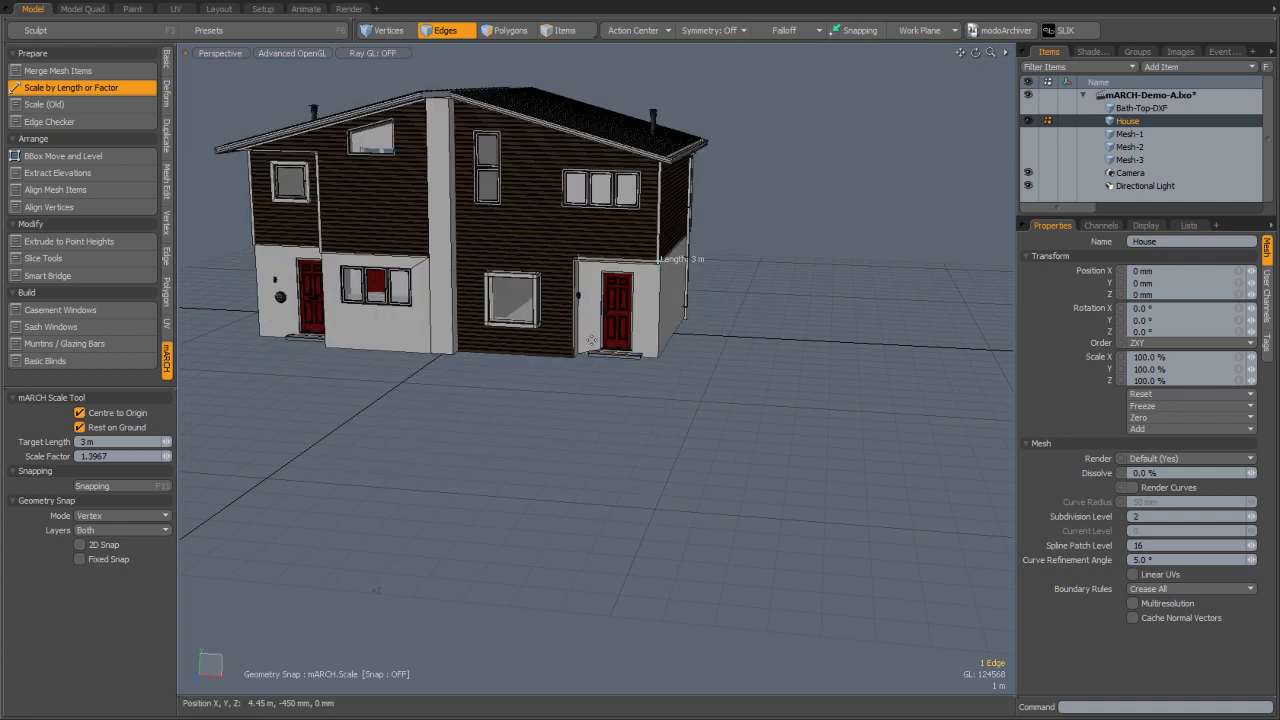
Step: Enlarge the house interactively to a target length of 3.47 m and finish the scale tool
{"action": "left_click_drag", "start_coordinate": [471, 295], "coordinate": [186, 455], "text": "ctrl+alt"}
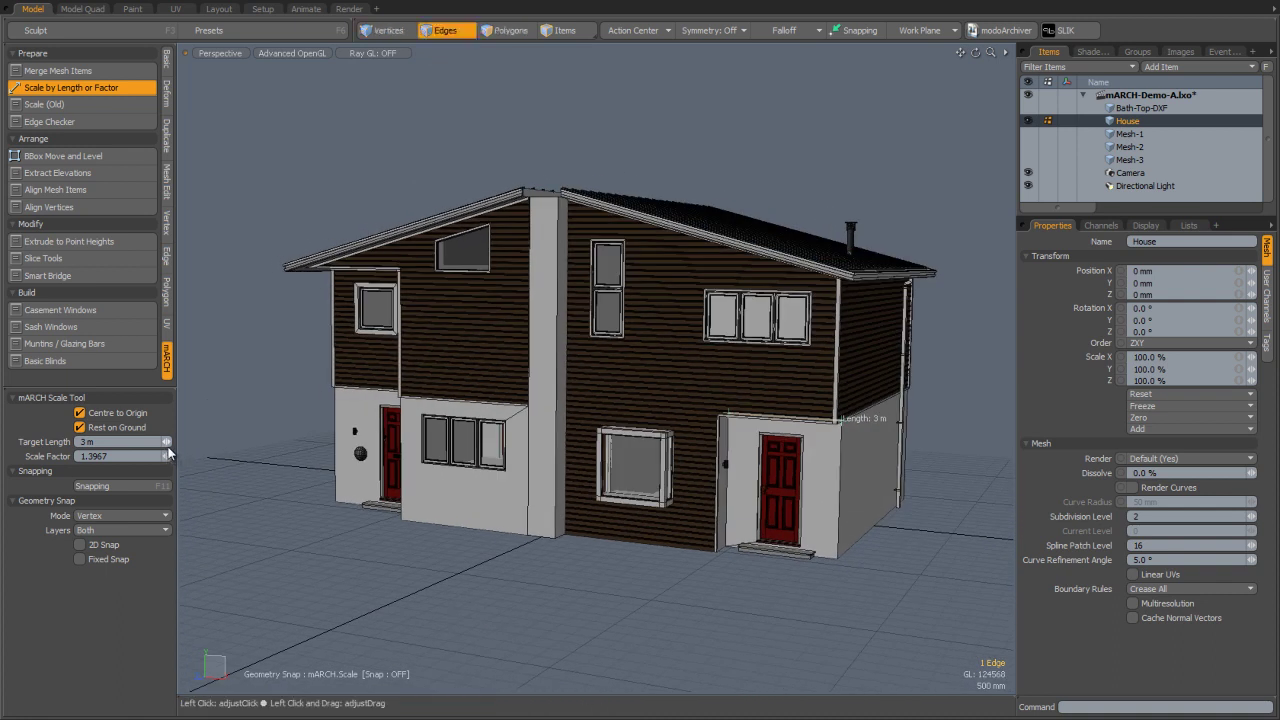
{"action": "left_click", "coordinate": [166, 441]}
{"action": "mouse_move", "coordinate": [166, 441]}
{"action": "left_mouse_down"}
{"action": "mouse_move", "coordinate": [148, 441]}
{"action": "mouse_move", "coordinate": [180, 446]}
{"action": "left_mouse_up"}
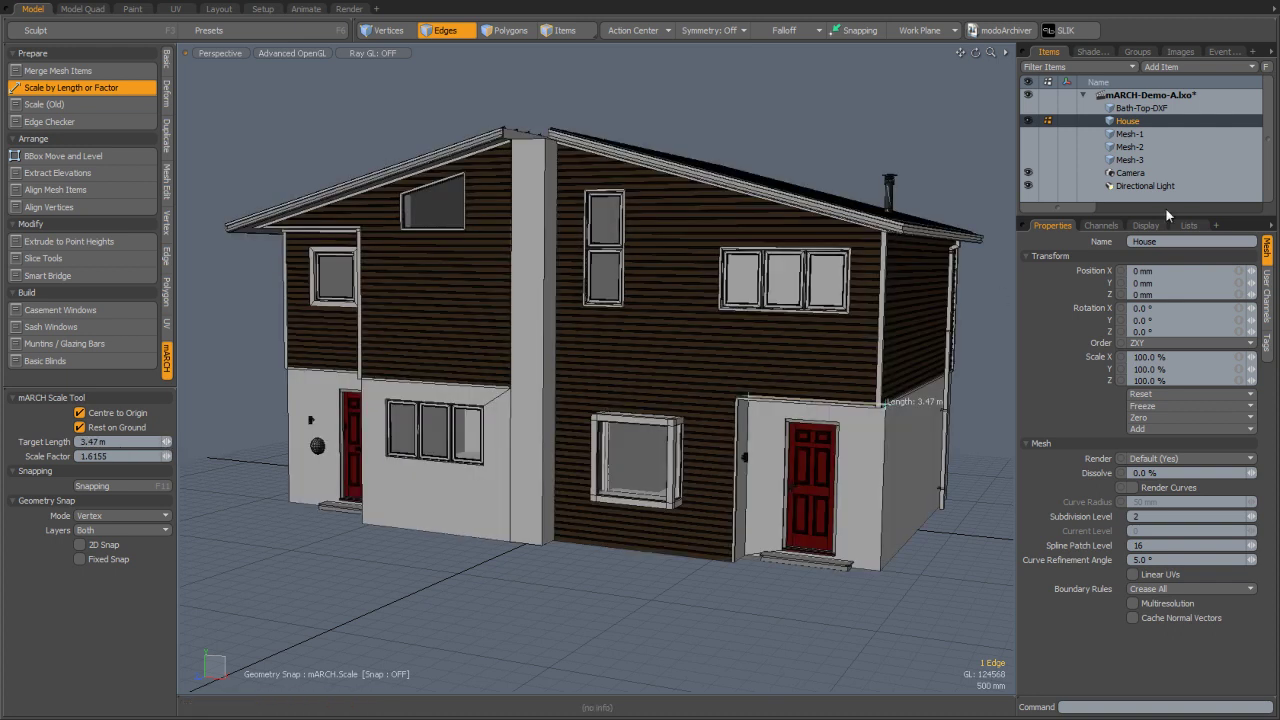
{"action": "key", "text": "space"}
Step: Using reset Scale by Length or Factor settings, rest Mesh-1, Mesh-2 and Mesh-3 on the ground and scale them down slightly together
{"action": "left_click", "coordinate": [1160, 133]}
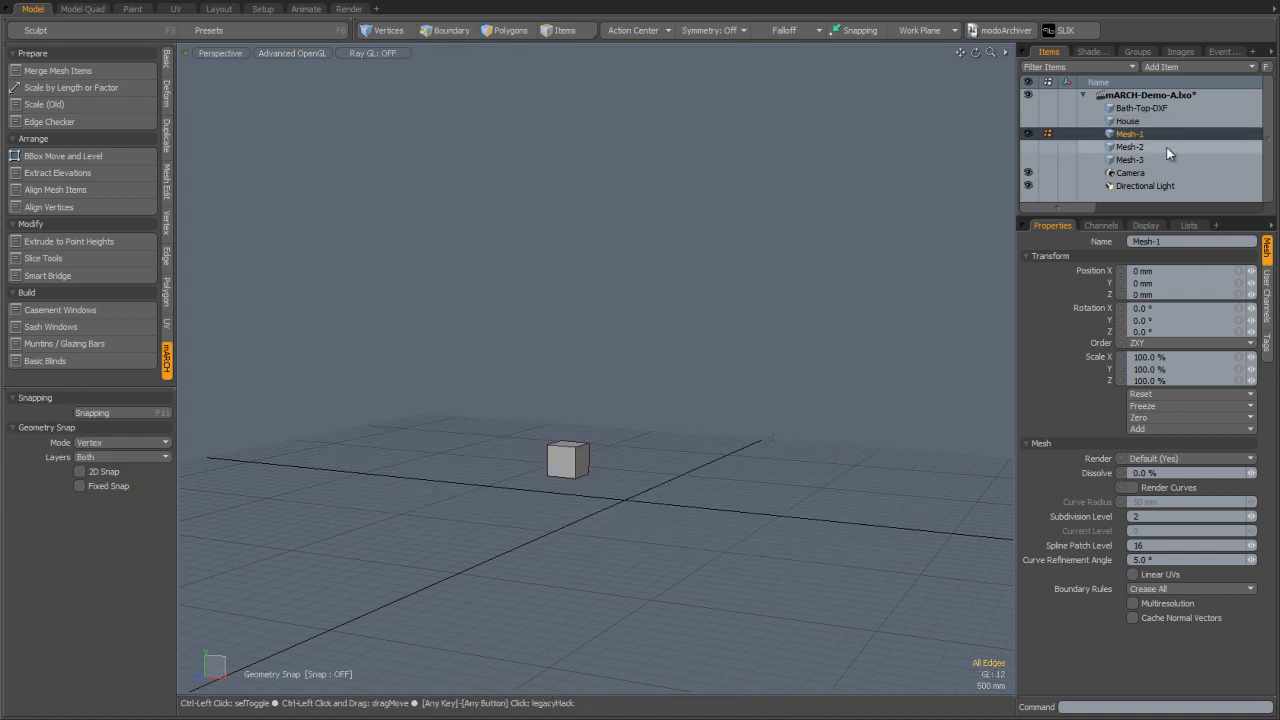
{"action": "left_click", "coordinate": [1168, 147], "text": "ctrl"}
{"action": "left_click", "coordinate": [1166, 160], "text": "ctrl"}
{"action": "left_click_drag", "start_coordinate": [782, 371], "coordinate": [645, 495], "text": "ctrl+alt"}
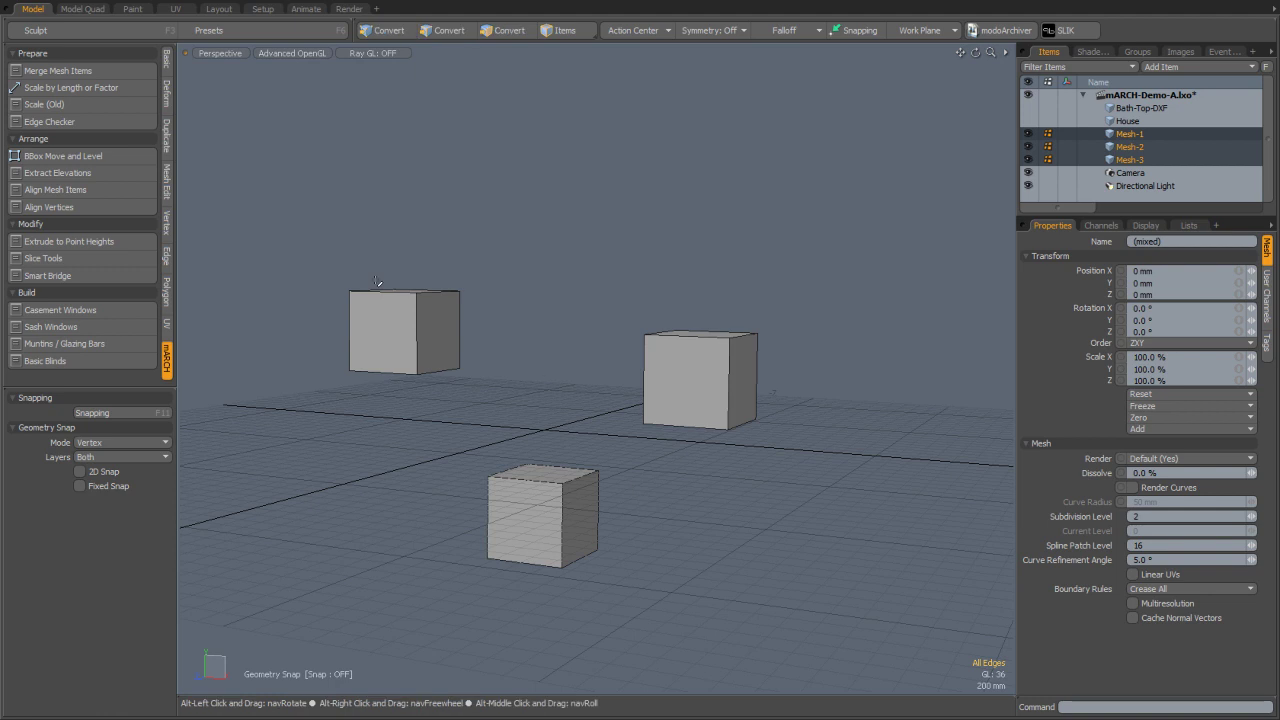
{"action": "left_click", "coordinate": [124, 88]}
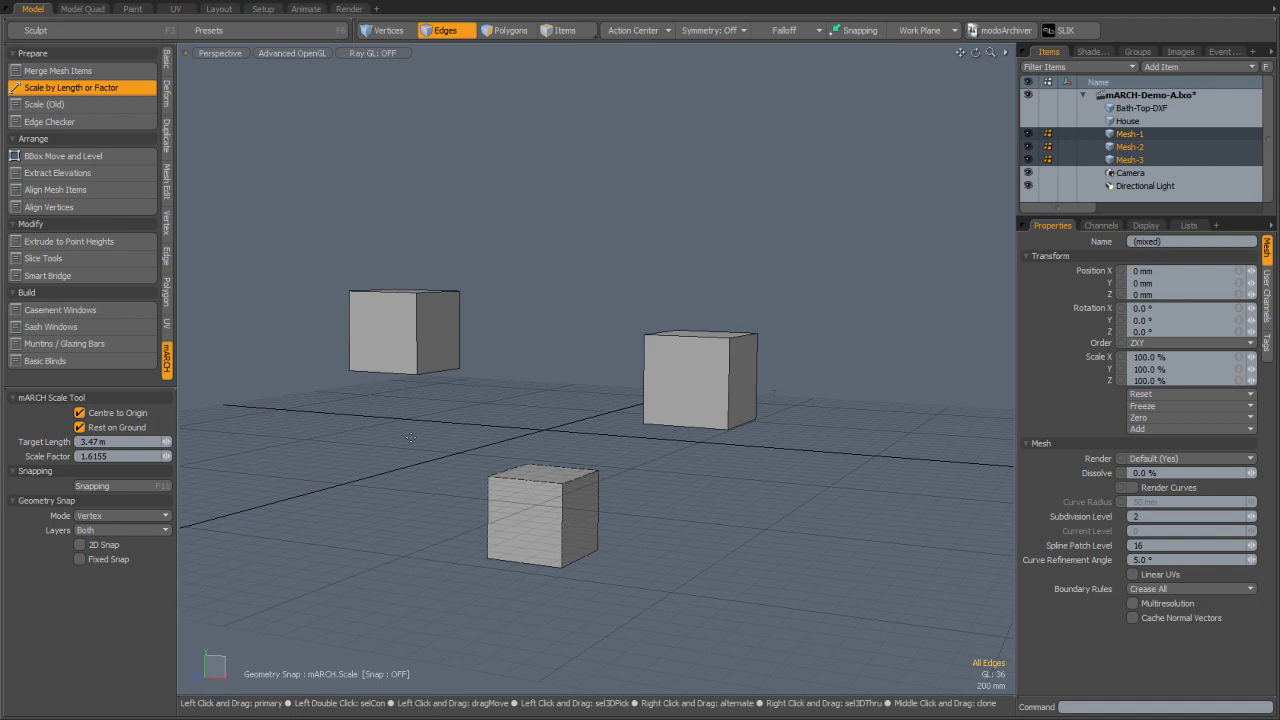
{"action": "key", "text": "ctrl+d"}
{"action": "left_click", "coordinate": [132, 428]}
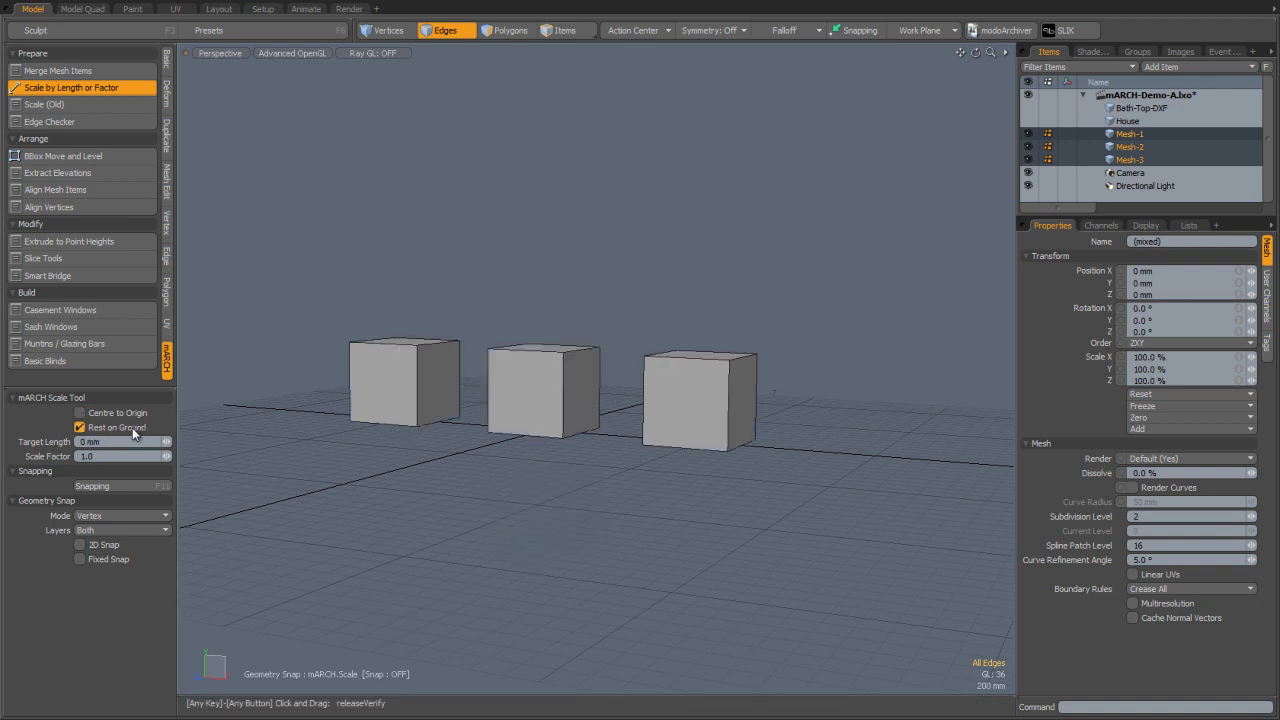
{"action": "mouse_move", "coordinate": [166, 456]}
{"action": "left_mouse_down"}
{"action": "mouse_move", "coordinate": [103, 456]}
{"action": "mouse_move", "coordinate": [155, 456]}
{"action": "left_mouse_up"}
{"action": "key", "text": "space"}
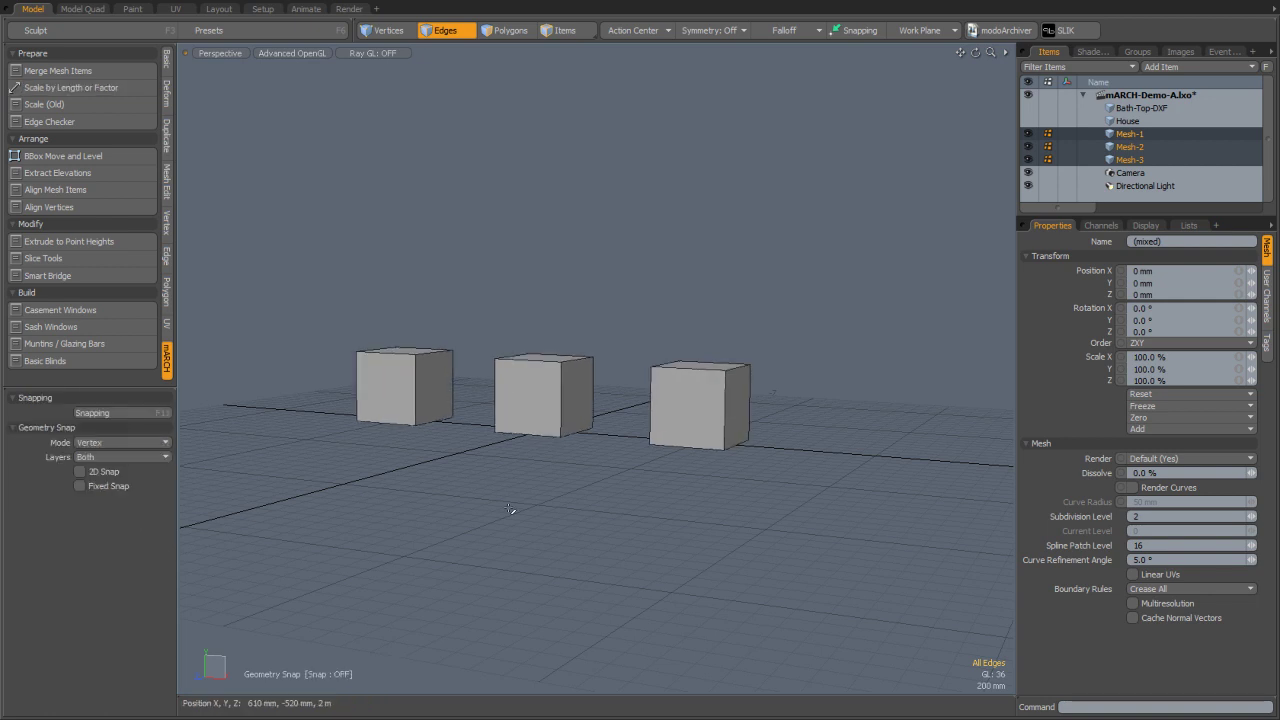
{"action": "left_click_drag", "start_coordinate": [497, 389], "coordinate": [554, 377], "text": "ctrl+alt"}
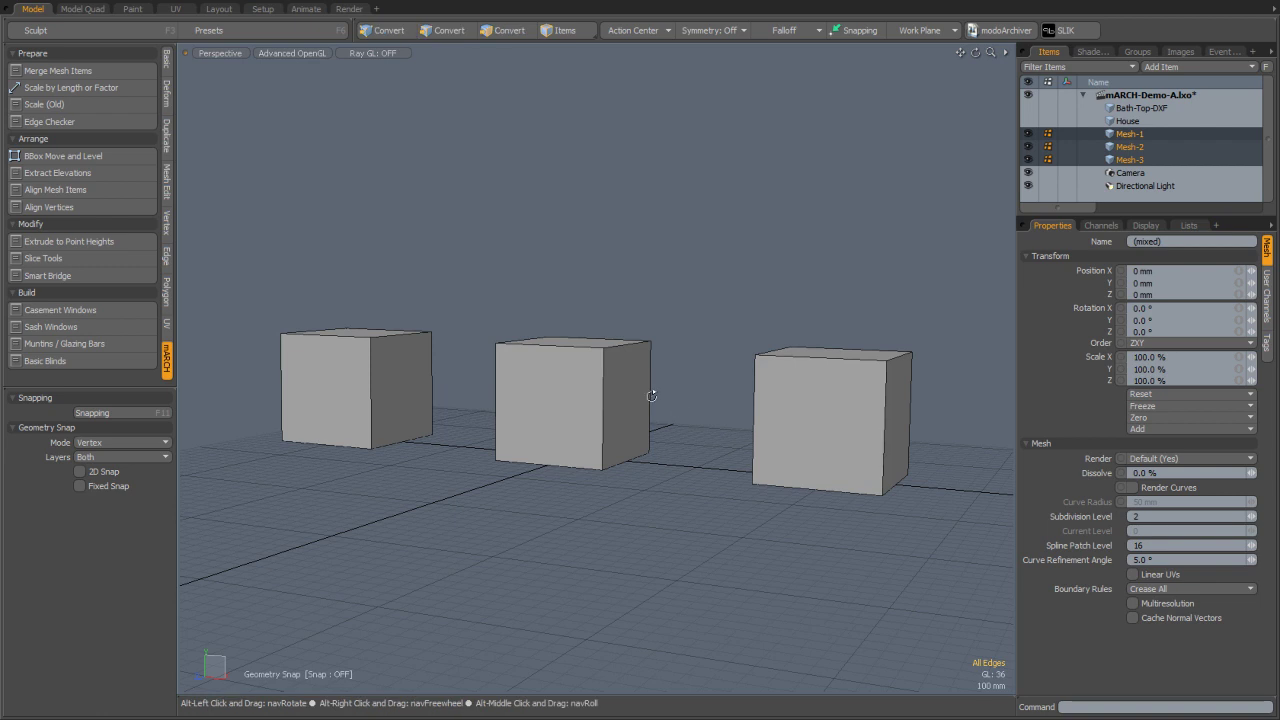
{"action": "left_click_drag", "start_coordinate": [651, 394], "coordinate": [558, 443], "text": "alt"}
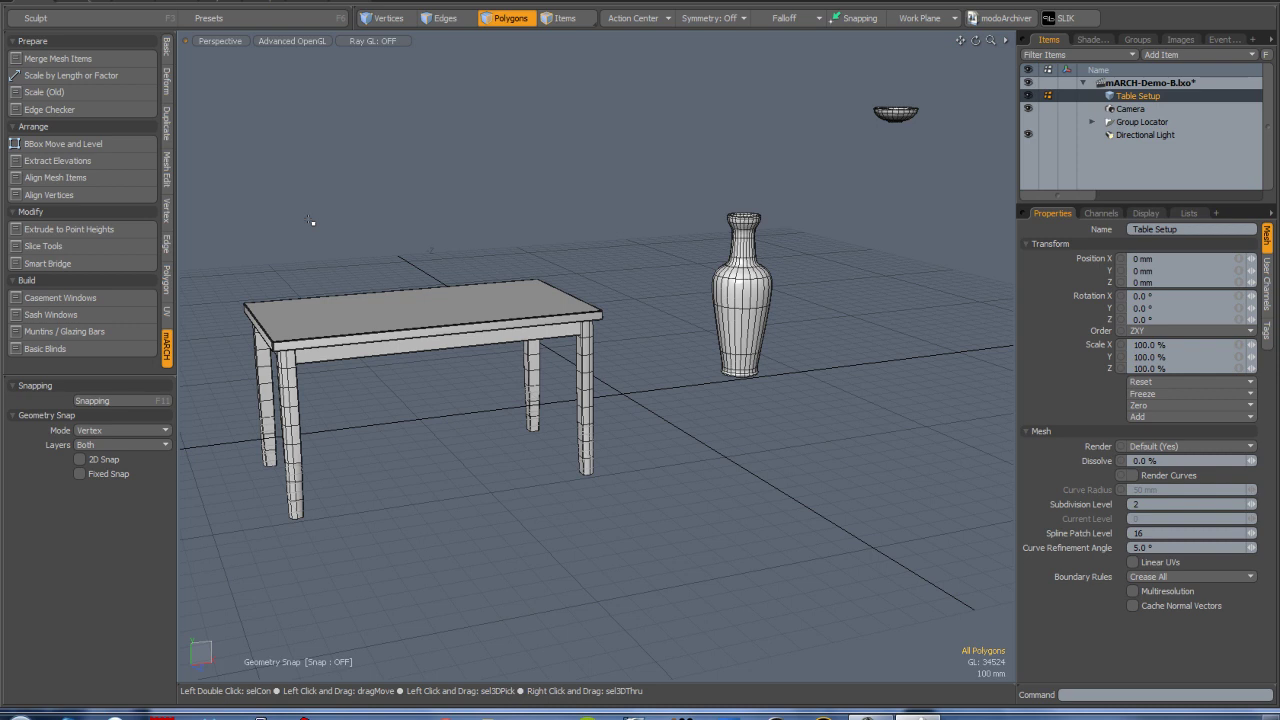
Step: With BBox Move and Level, pick up the tabletop's height and set the whole vase onto the table's left end at that height
{"action": "left_click", "coordinate": [117, 145]}
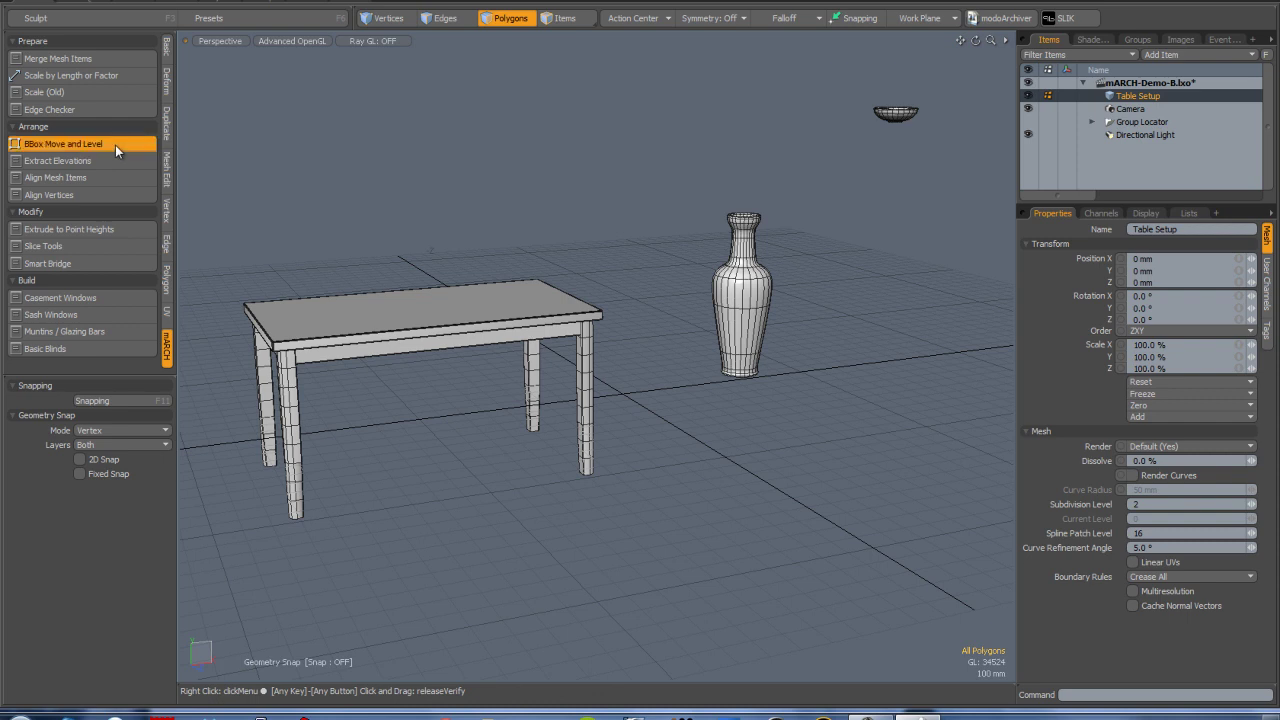
{"action": "left_click", "coordinate": [407, 298]}
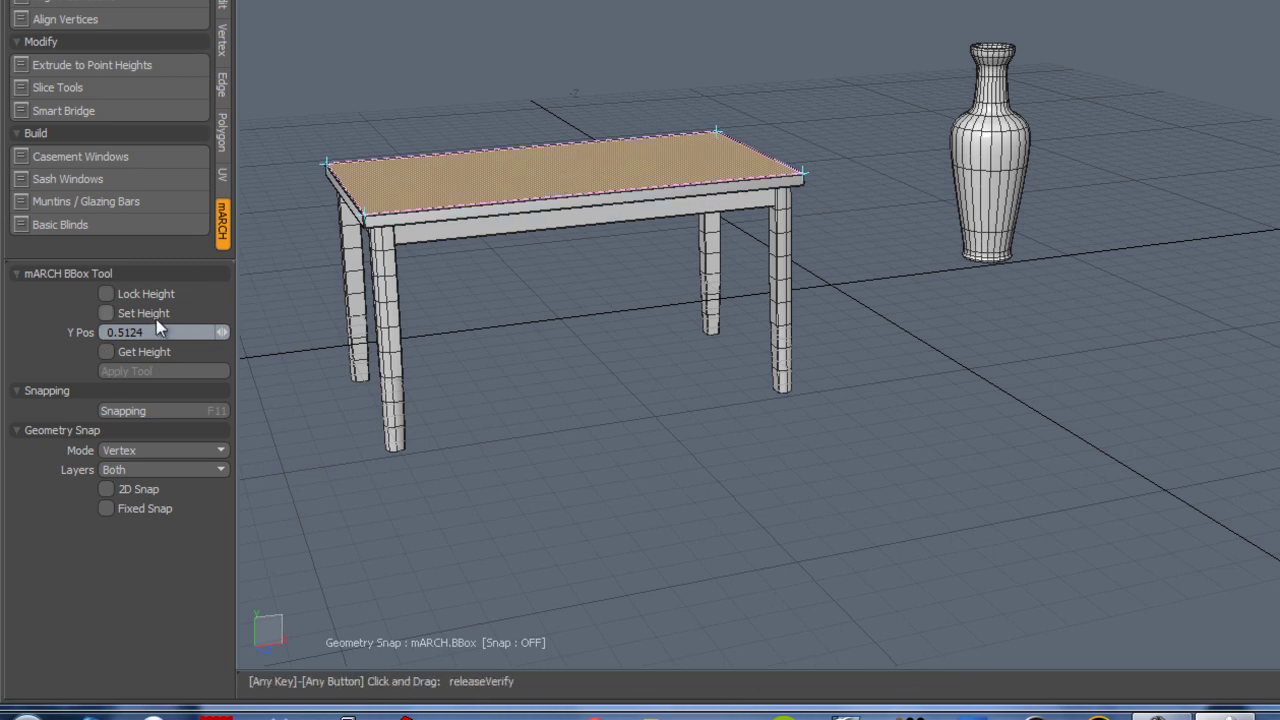
{"action": "right_click_drag", "start_coordinate": [907, 37], "coordinate": [1134, 350]}
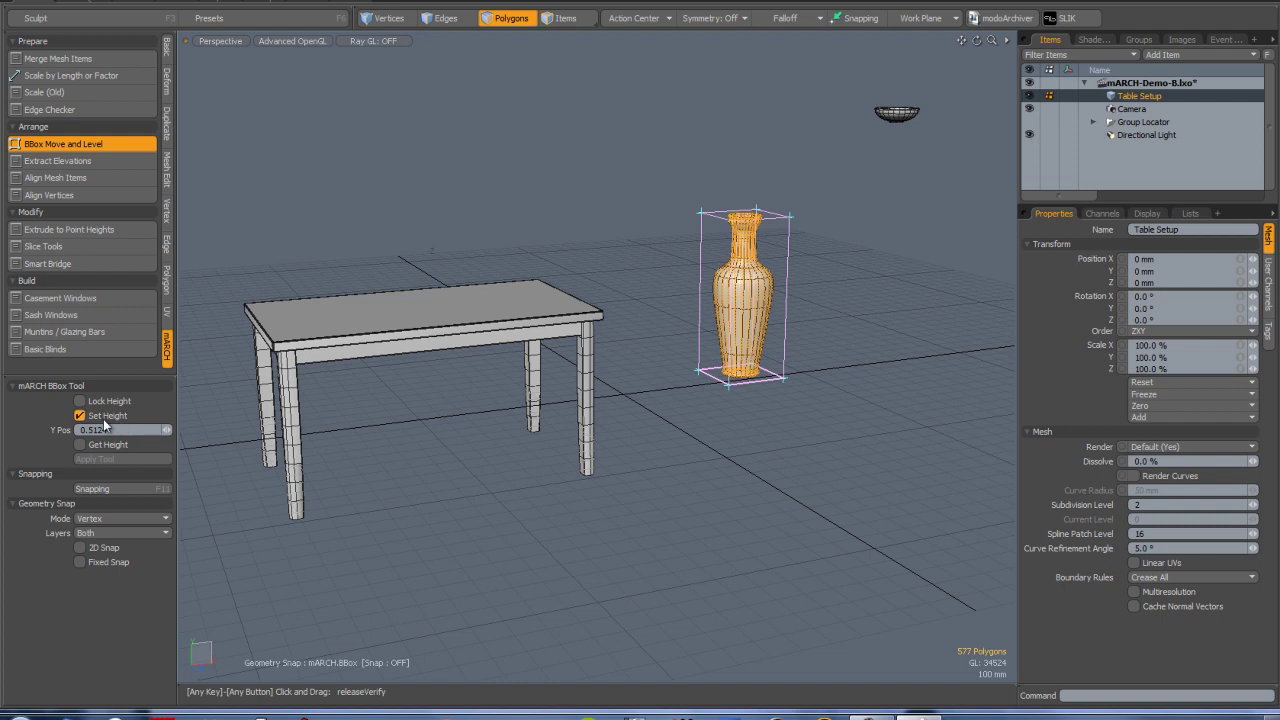
{"action": "left_click_drag", "start_coordinate": [731, 390], "coordinate": [306, 328]}
Step: Place the floating bowl on the tabletop beside the vase, using the same set height
{"action": "left_click", "coordinate": [897, 113]}
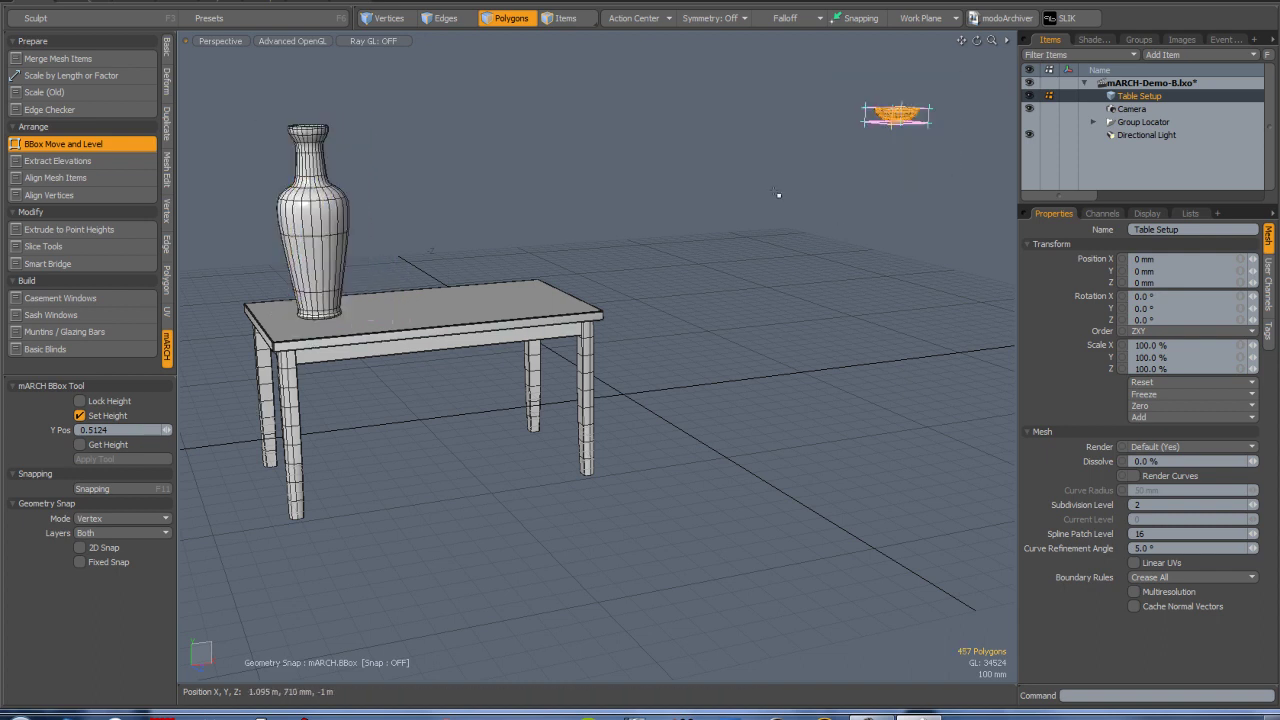
{"action": "left_click_drag", "start_coordinate": [892, 125], "coordinate": [388, 302]}
{"action": "left_click_drag", "start_coordinate": [590, 490], "coordinate": [709, 267], "text": "alt"}
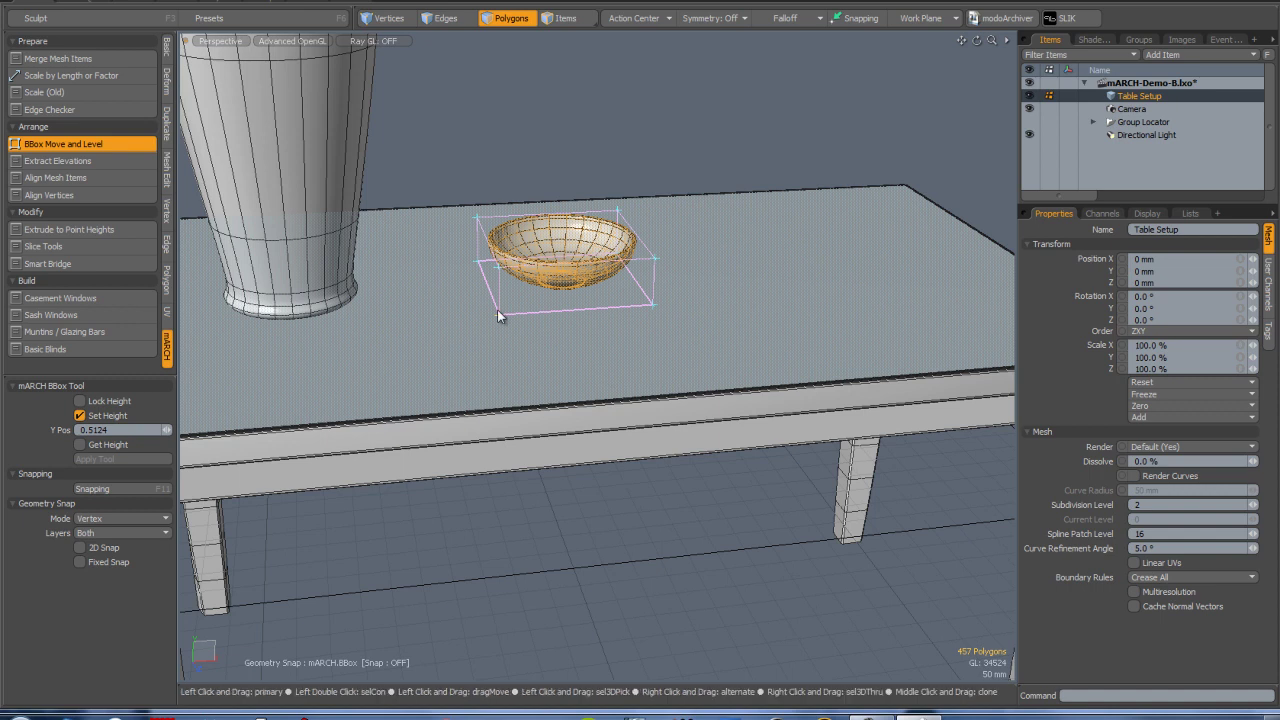
{"action": "left_click_drag", "start_coordinate": [497, 314], "coordinate": [626, 318], "text": "ctrl+alt"}
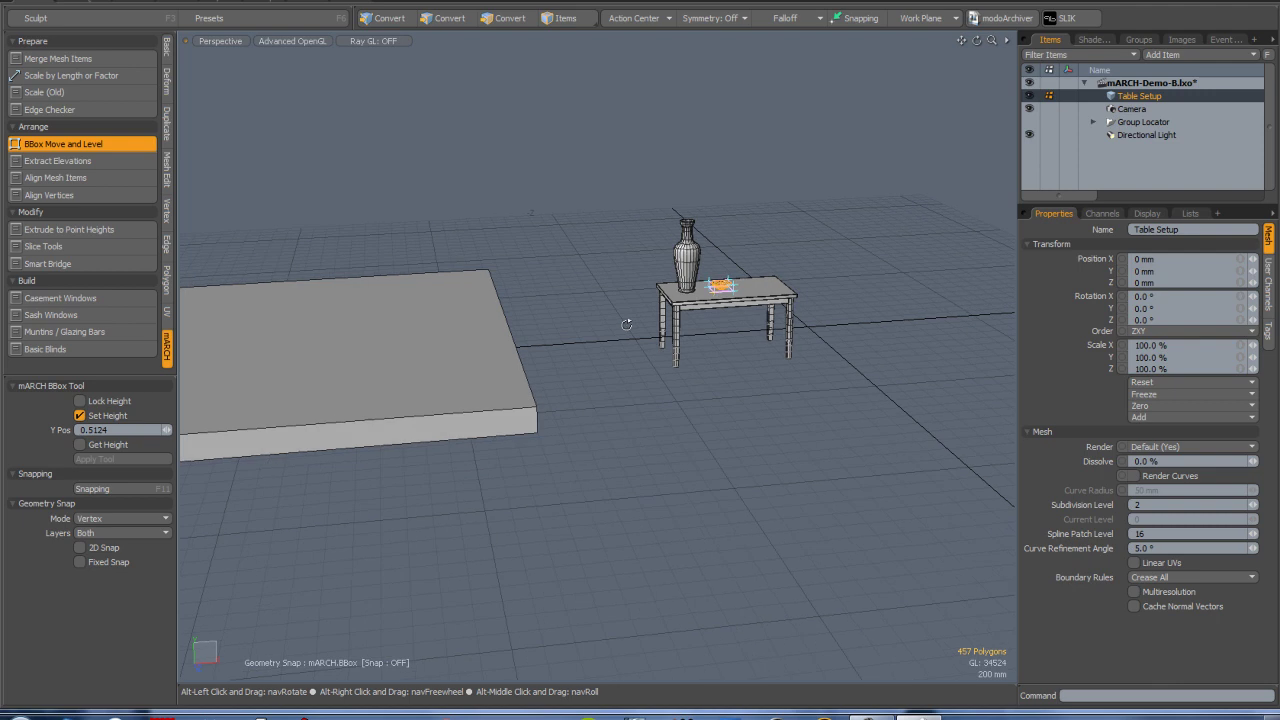
Step: Get the height of the platform's top face and move the table, vase and bowl together onto the platform at that height
{"action": "left_click", "coordinate": [390, 329]}
{"action": "left_click", "coordinate": [129, 445]}
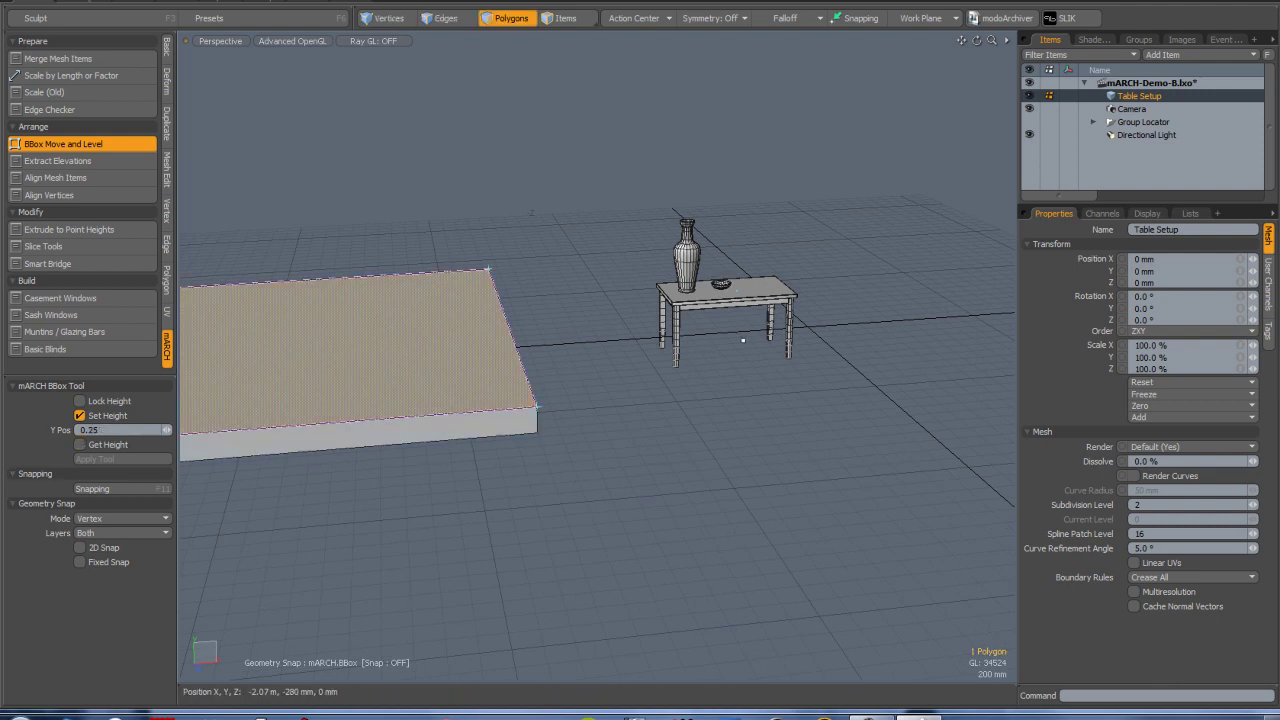
{"action": "left_click_drag", "start_coordinate": [617, 190], "coordinate": [908, 428]}
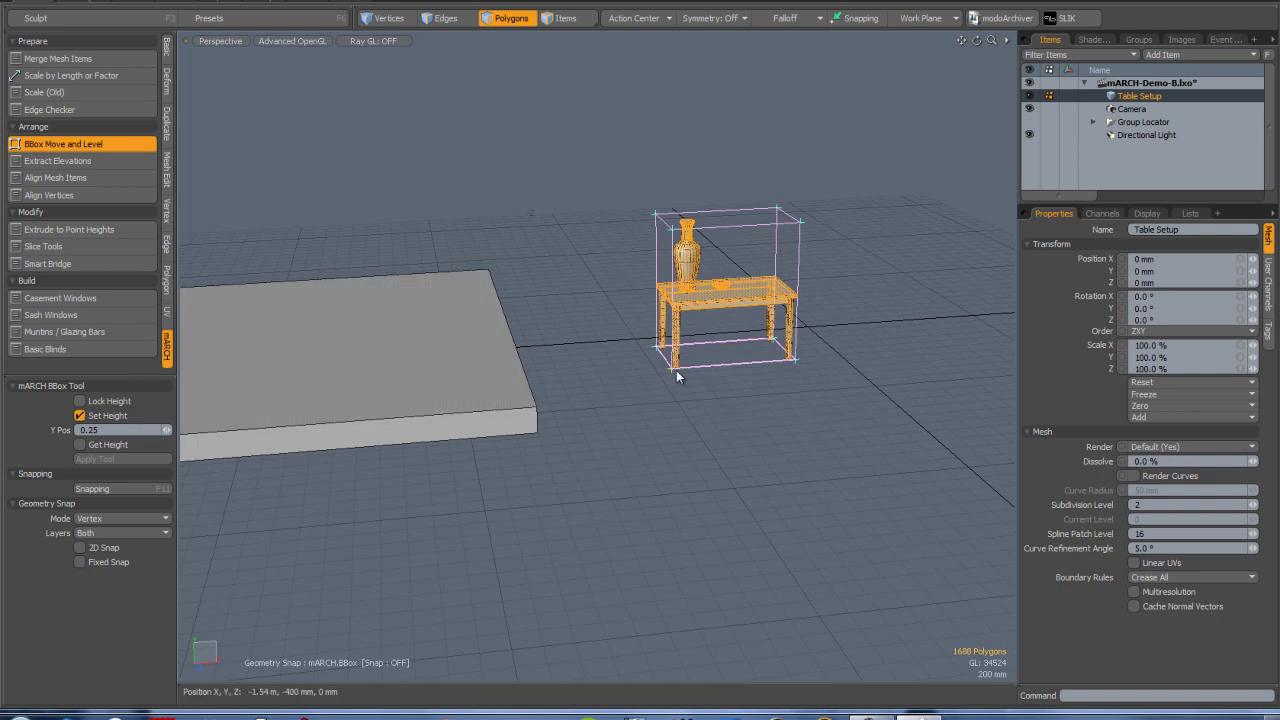
{"action": "left_click_drag", "start_coordinate": [672, 368], "coordinate": [325, 351]}
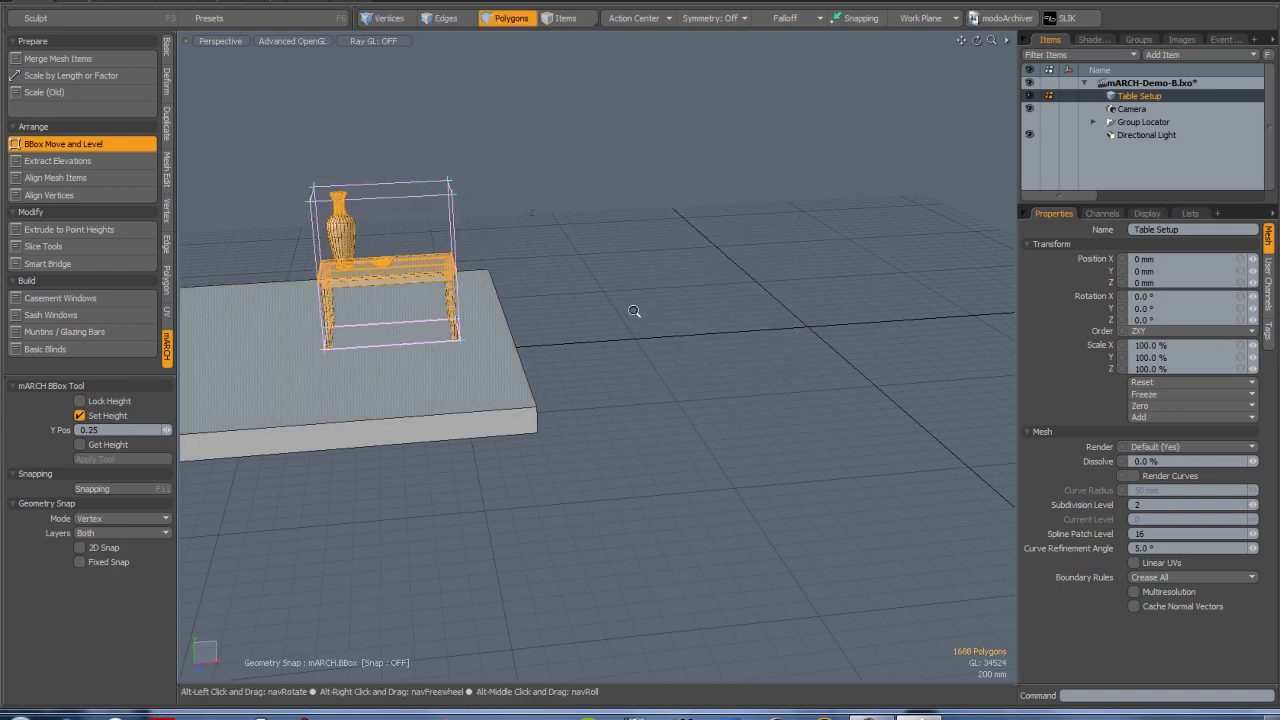
Step: Lock the height, select only the whole vase and slide it across the tabletop without changing its level
{"action": "scroll", "coordinate": [634, 311], "scroll_direction": "down", "scroll_amount": 3}
{"action": "left_click_drag", "start_coordinate": [534, 369], "coordinate": [410, 290], "text": "alt"}
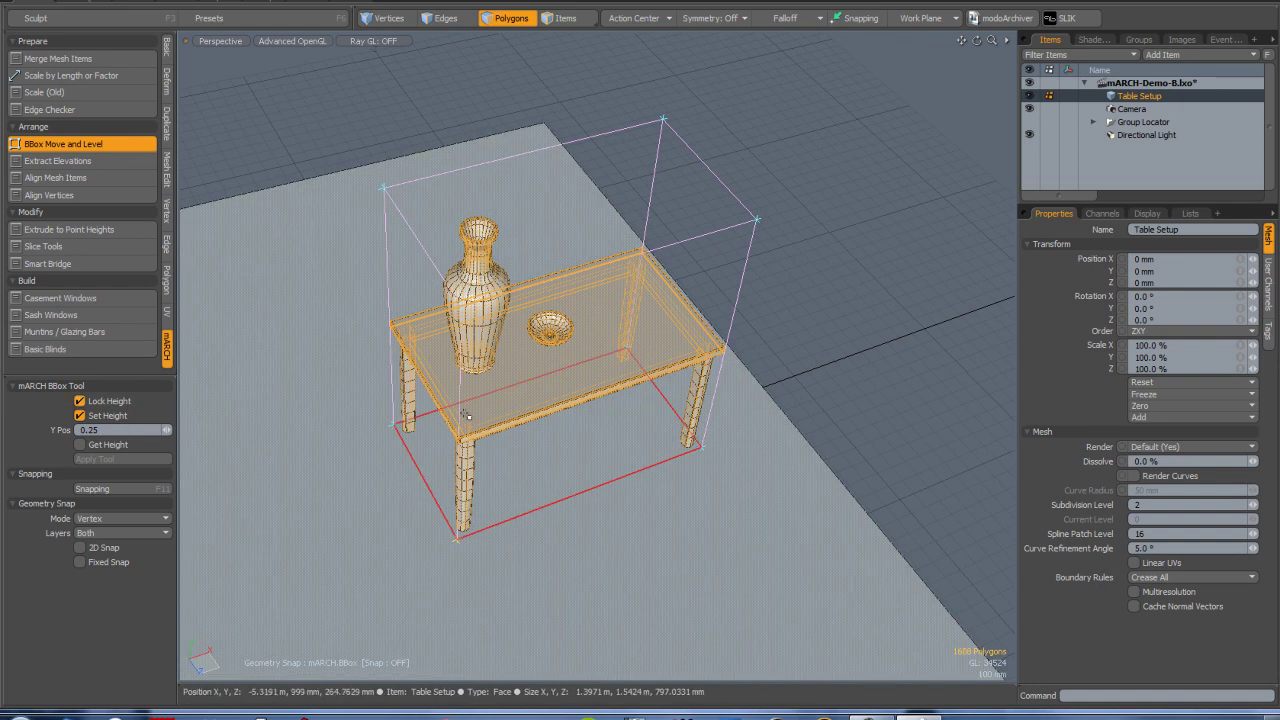
{"action": "left_click", "coordinate": [474, 310]}
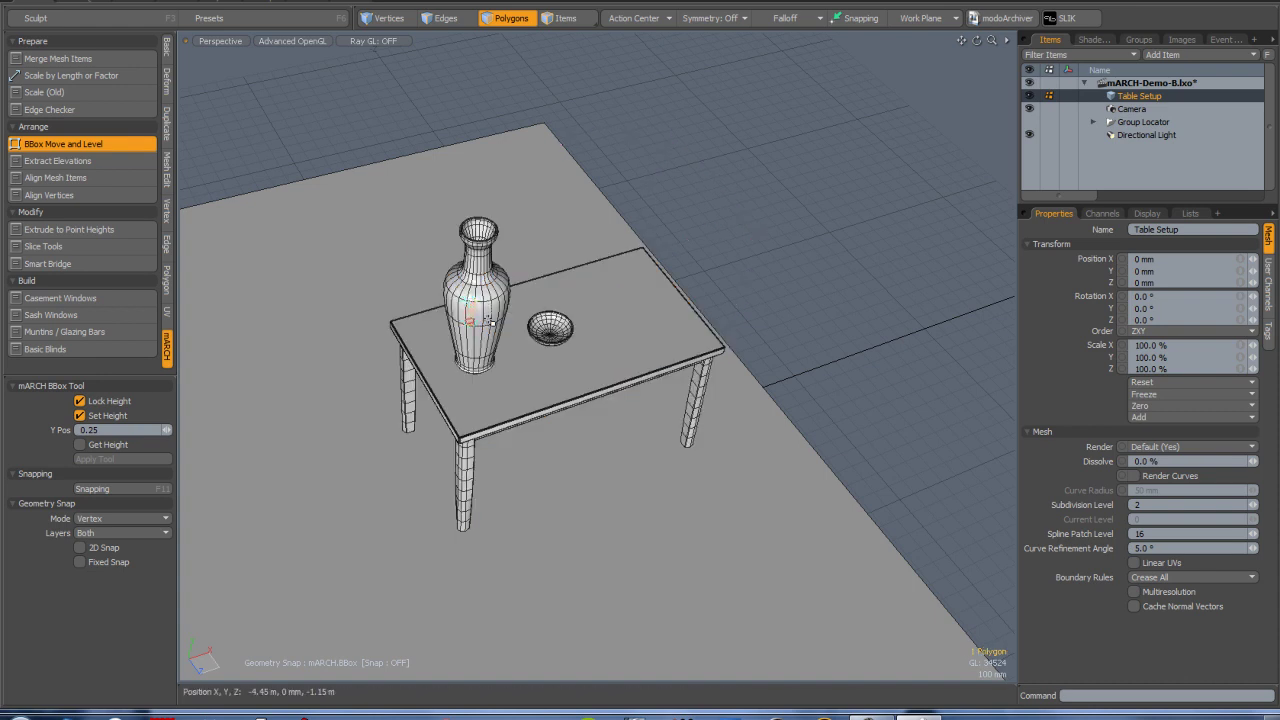
{"action": "double_click", "coordinate": [483, 312]}
{"action": "left_click_drag", "start_coordinate": [486, 314], "coordinate": [504, 435], "text": "ctrl+alt"}
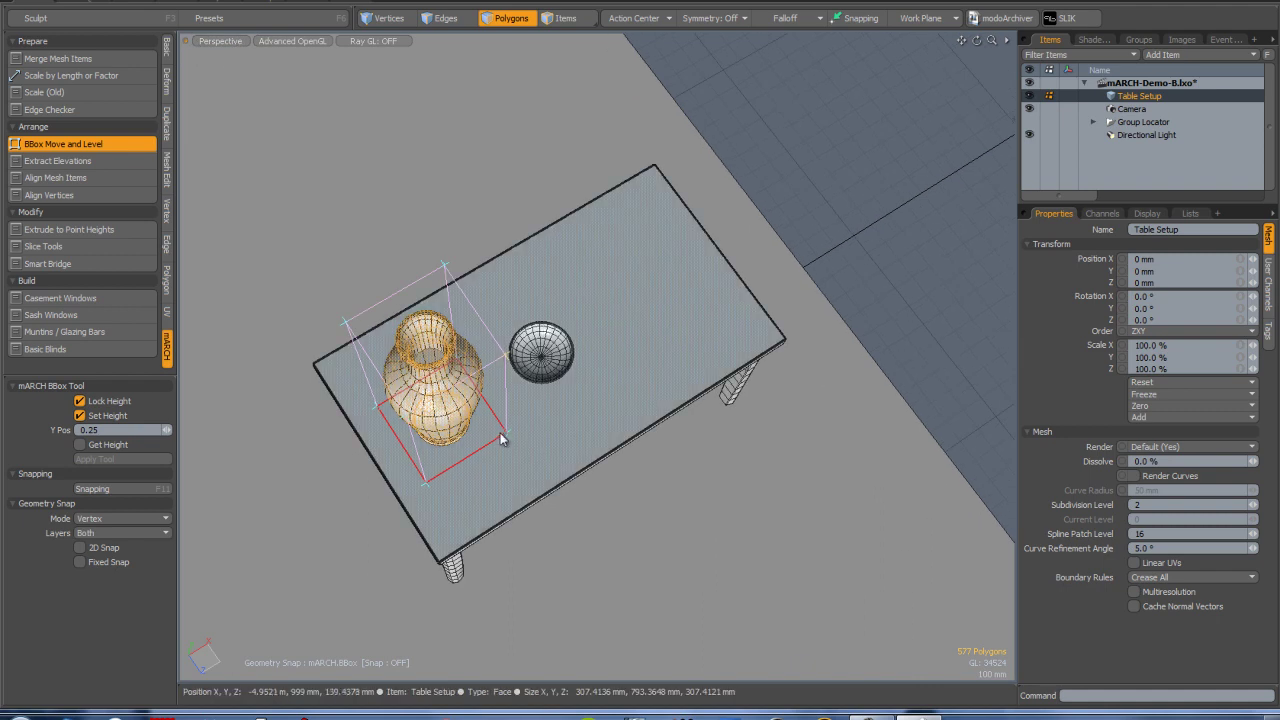
{"action": "left_click_drag", "start_coordinate": [506, 355], "coordinate": [608, 311]}
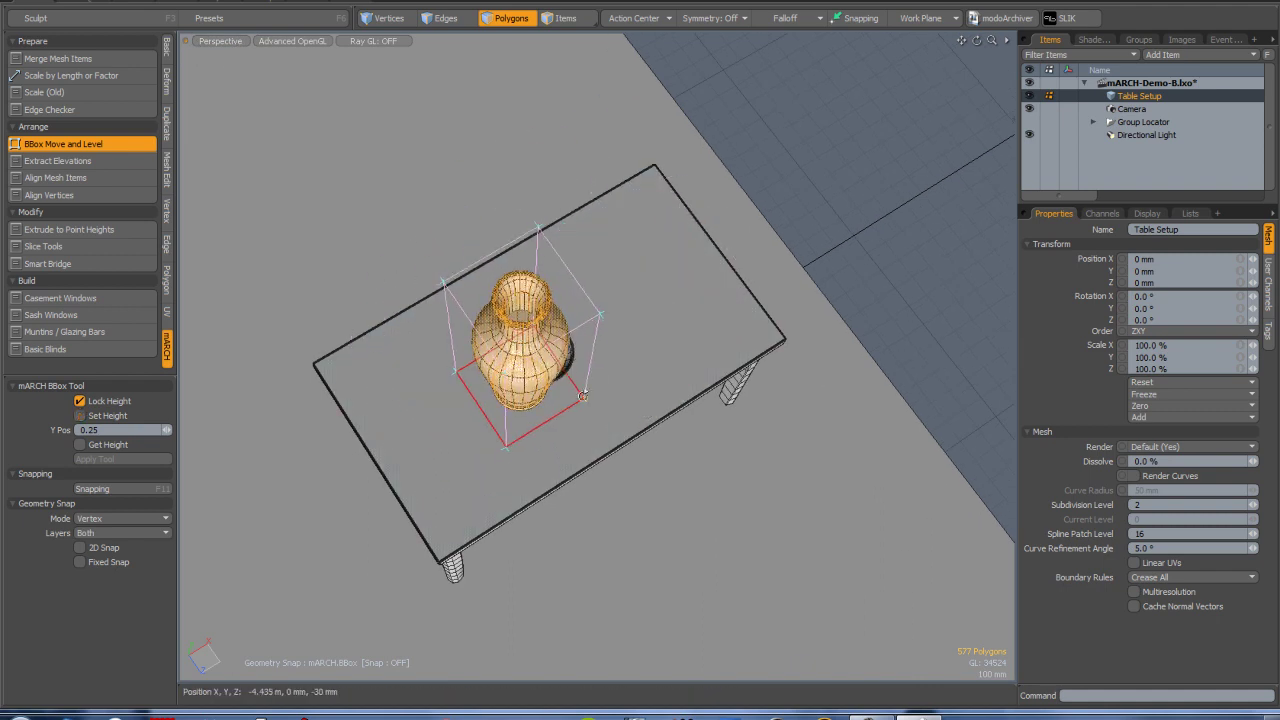
{"action": "left_click_drag", "start_coordinate": [465, 362], "coordinate": [498, 207], "text": "alt"}
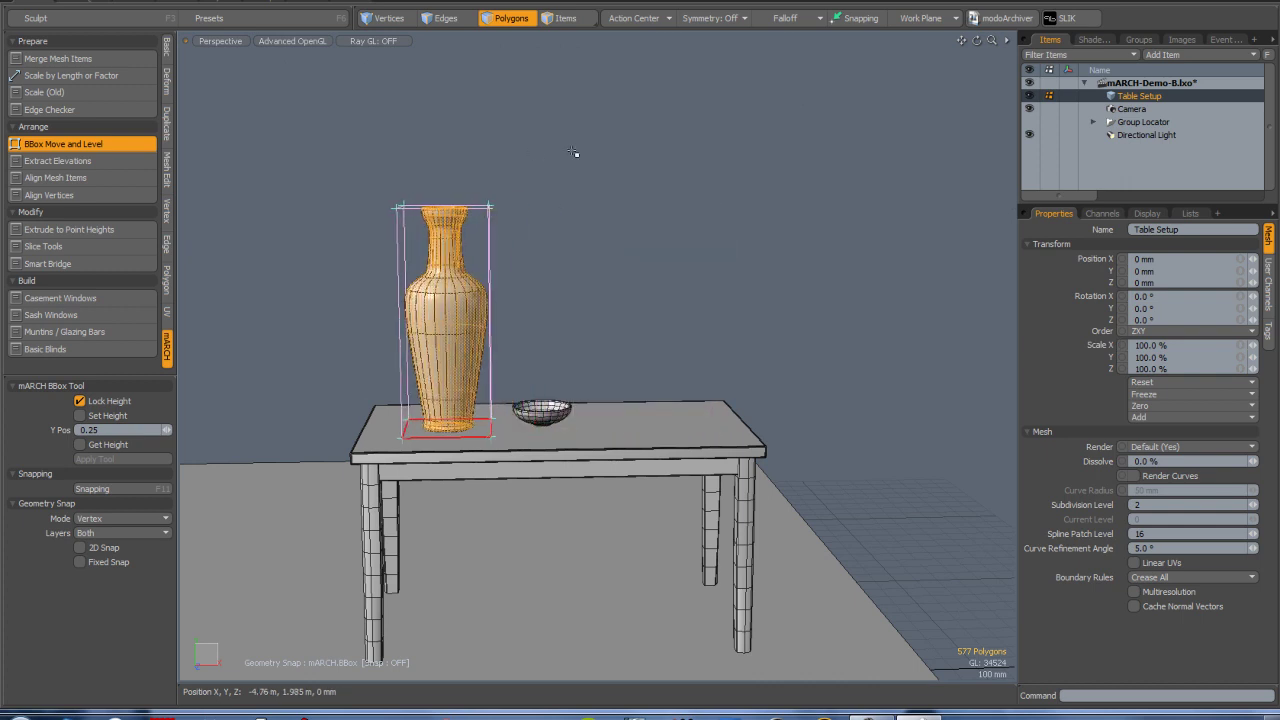
Step: Add the bowl to the vase selection and move both off the table beyond the platform's edge with the height locked
{"action": "left_click_drag", "start_coordinate": [574, 157], "coordinate": [618, 409], "text": "ctrl+alt"}
{"action": "left_click_drag", "start_coordinate": [543, 399], "coordinate": [450, 450], "text": "alt"}
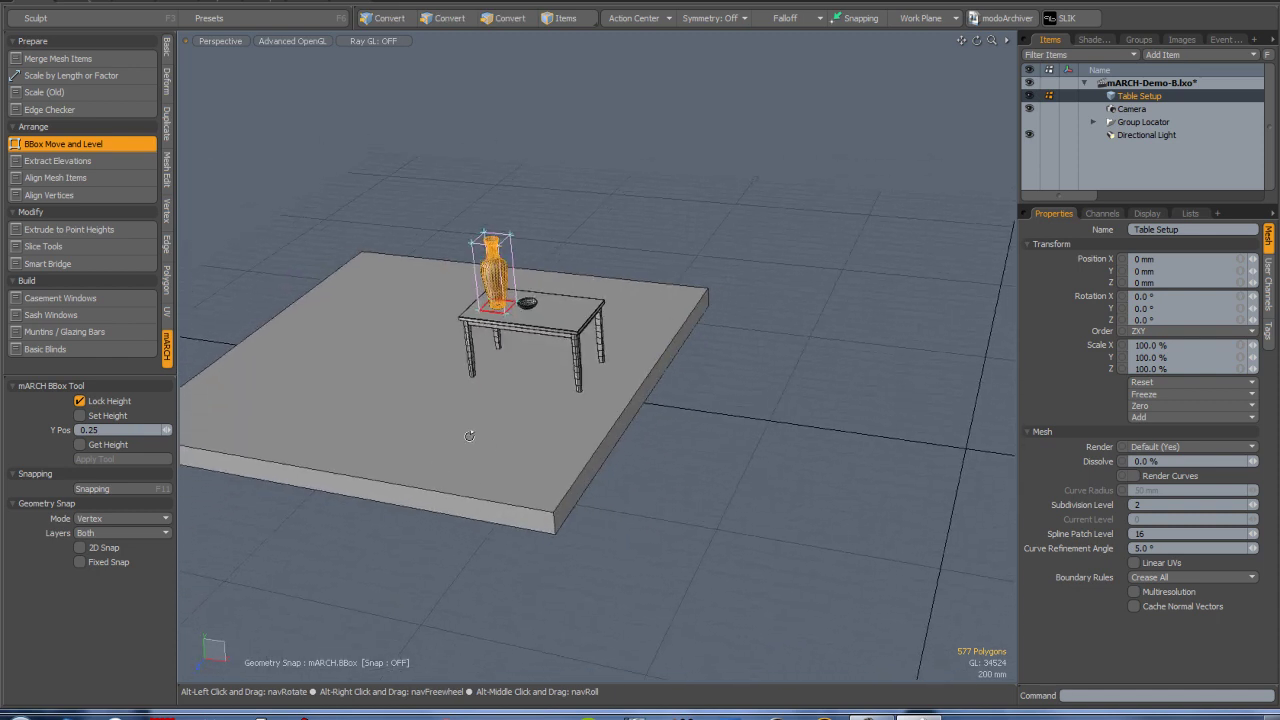
{"action": "left_click_drag", "start_coordinate": [541, 419], "coordinate": [556, 476], "text": "alt"}
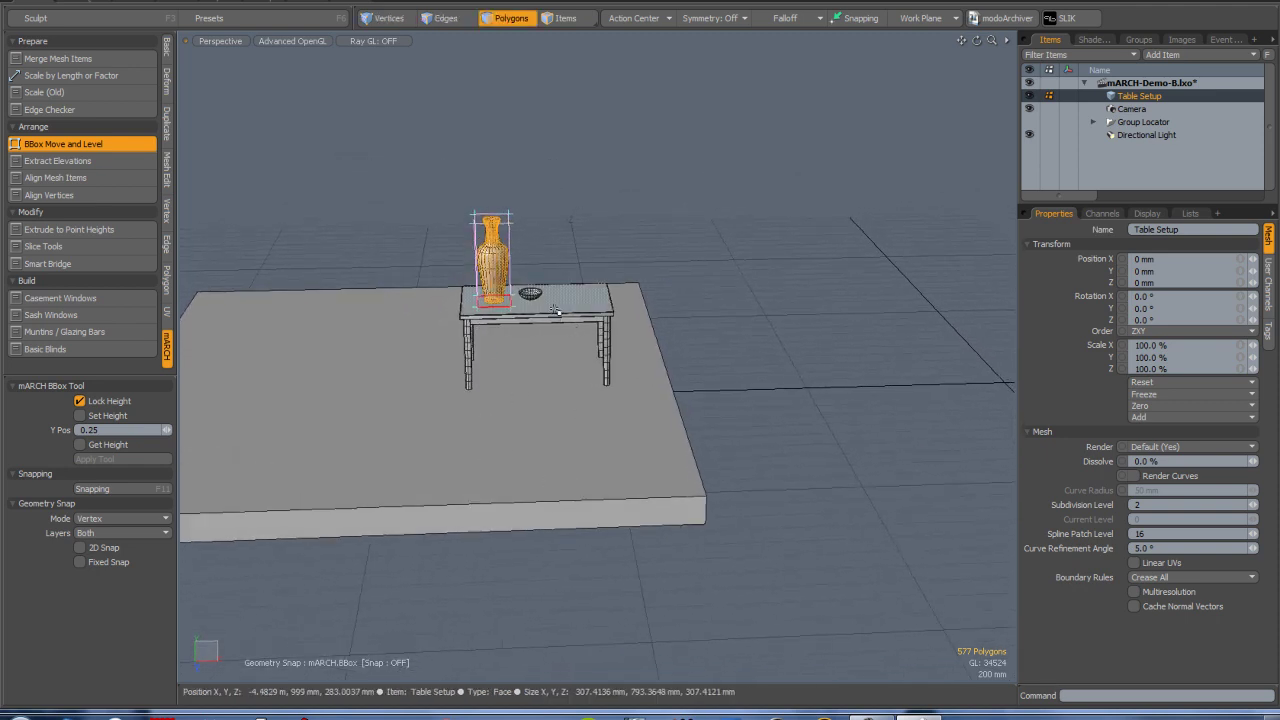
{"action": "left_click_drag", "start_coordinate": [530, 294], "coordinate": [590, 294], "text": "ctrl+alt"}
{"action": "double_click", "coordinate": [532, 294], "text": "shift"}
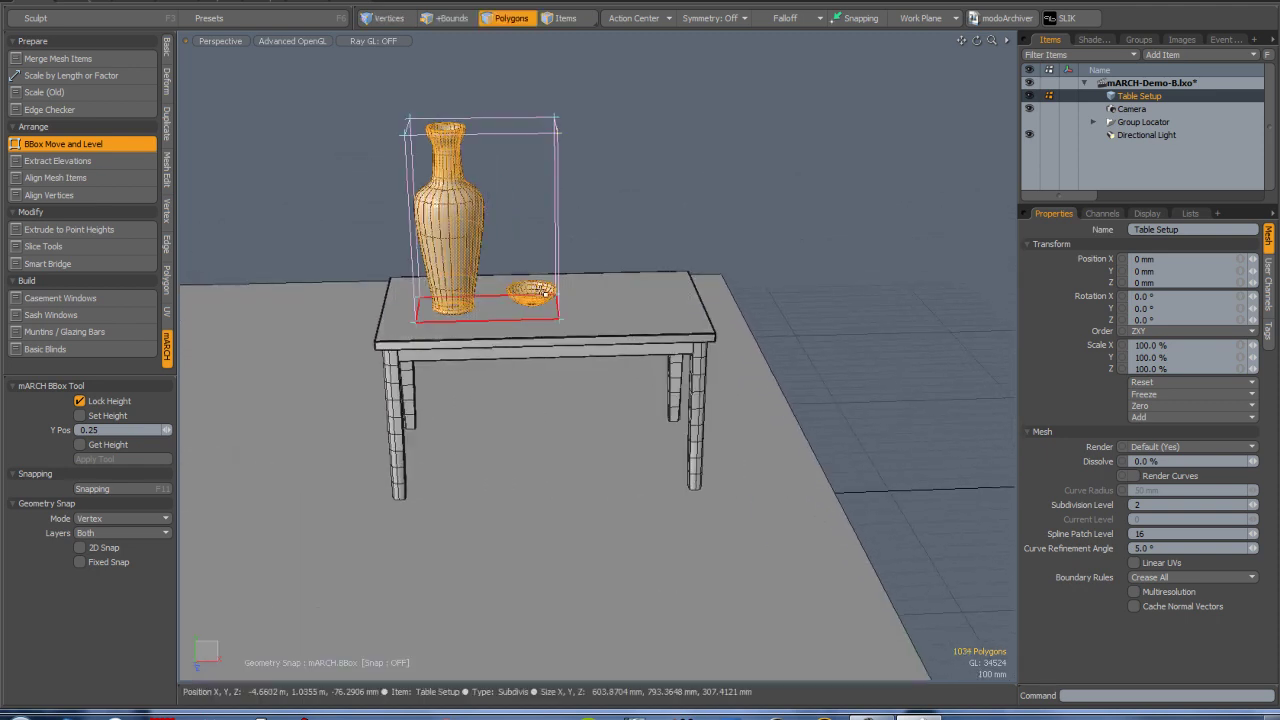
{"action": "left_click_drag", "start_coordinate": [563, 454], "coordinate": [467, 456], "text": "ctrl+alt"}
{"action": "left_click_drag", "start_coordinate": [550, 376], "coordinate": [894, 395]}
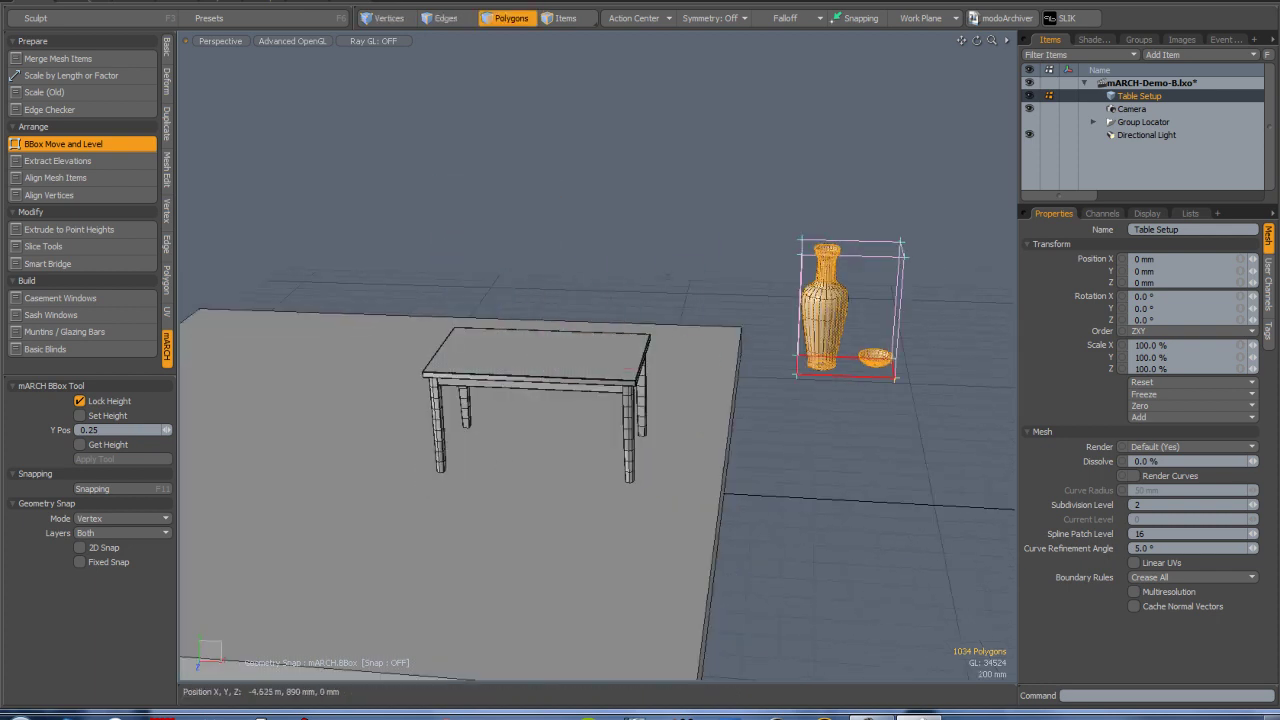
{"action": "left_click_drag", "start_coordinate": [703, 459], "coordinate": [620, 451], "text": "alt+shift"}
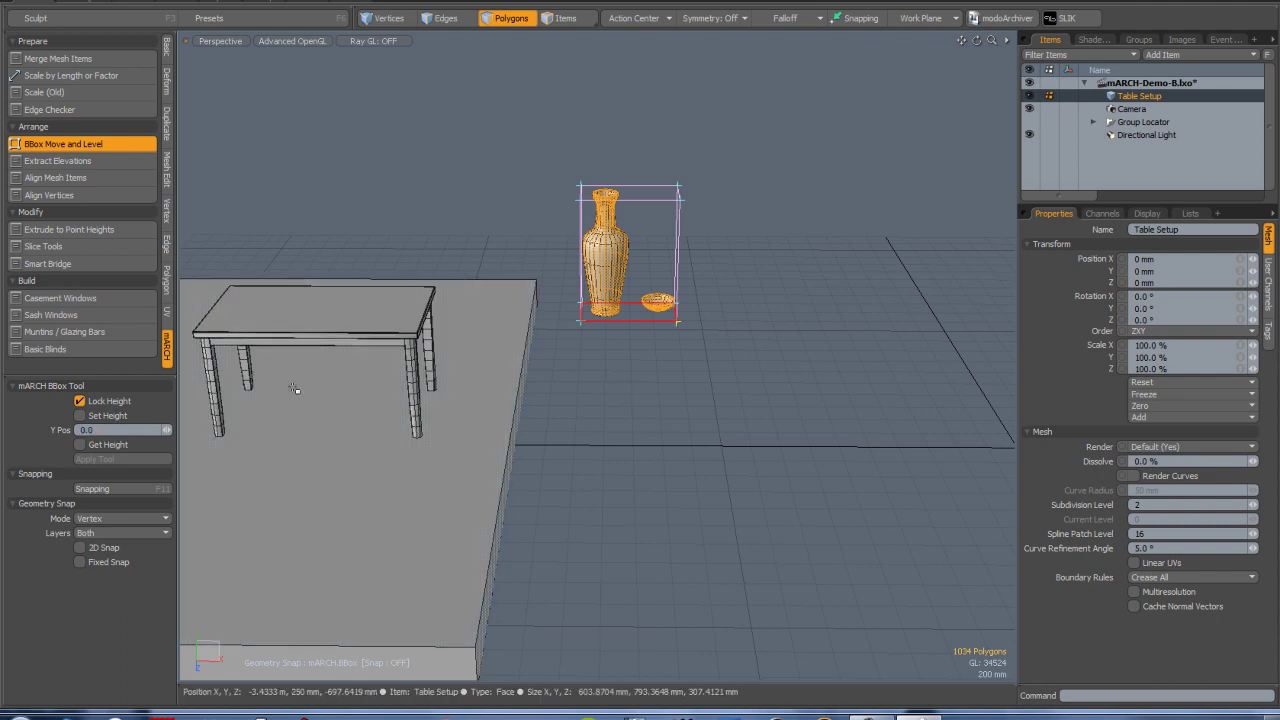
Step: Unlock the height and lower the vase and bowl to the ground beside the platform with a set height of 0.0
{"action": "left_click", "coordinate": [80, 401]}
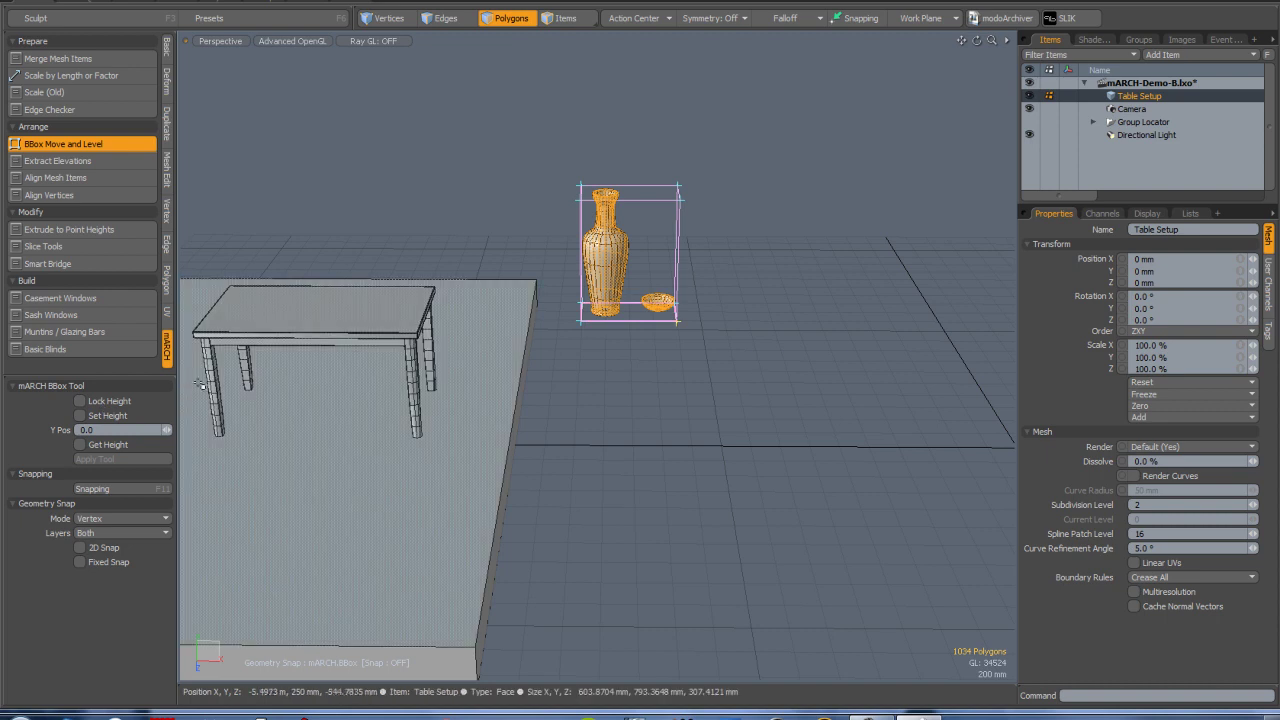
{"action": "left_click", "coordinate": [119, 415]}
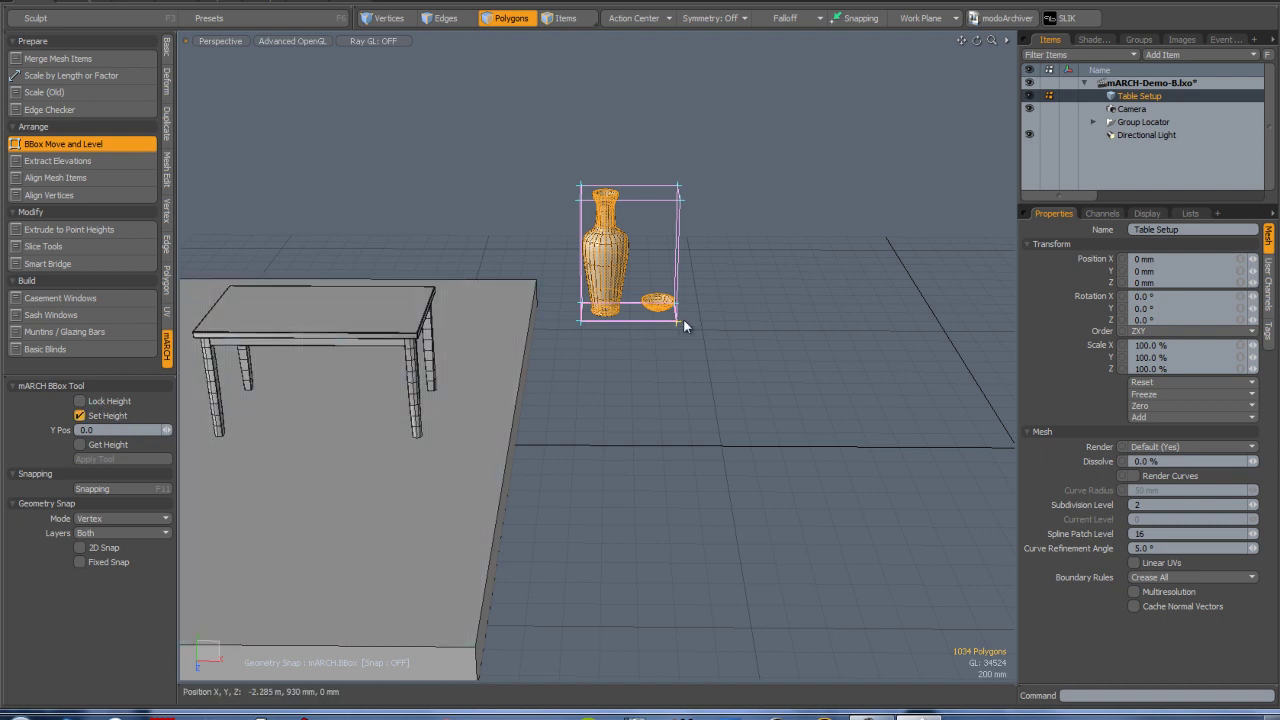
{"action": "left_click_drag", "start_coordinate": [676, 321], "coordinate": [703, 485]}
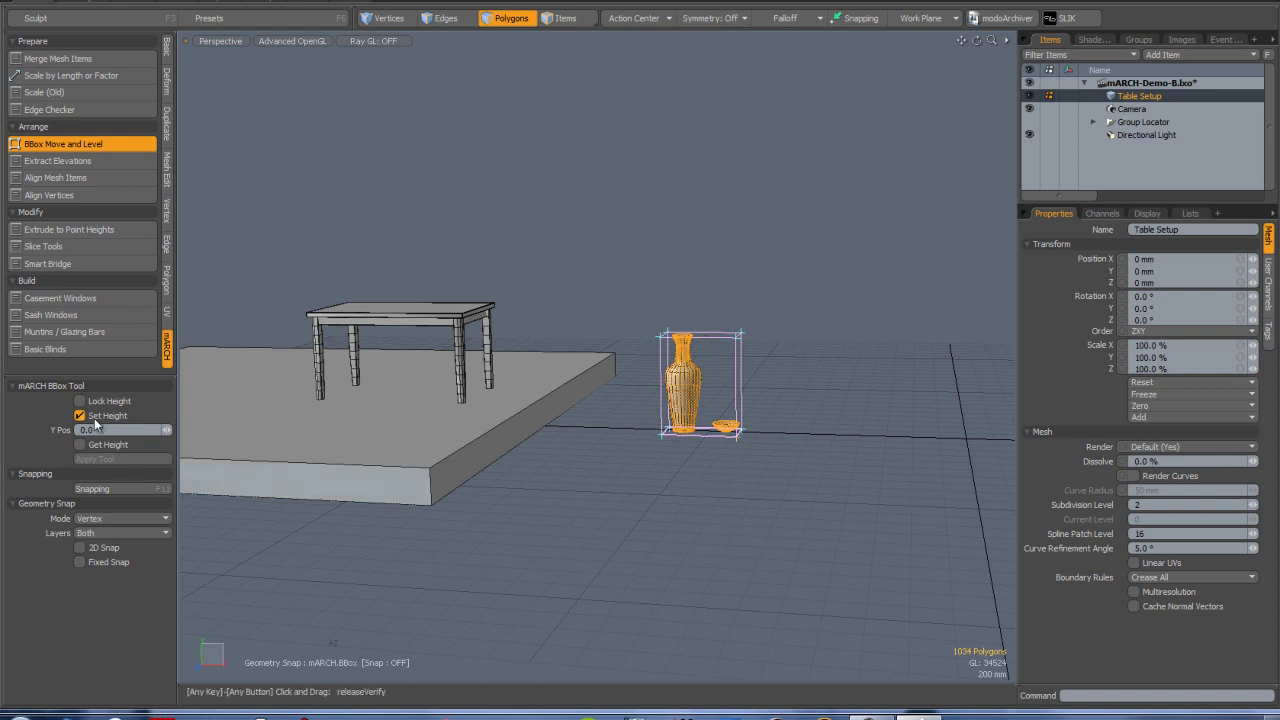
Step: Set the Y position to 3 and raise the vase and bowl together to that height
{"action": "left_click_drag", "start_coordinate": [95, 429], "coordinate": [42, 426]}
{"action": "type", "text": "3"}
{"action": "key", "text": "Return"}
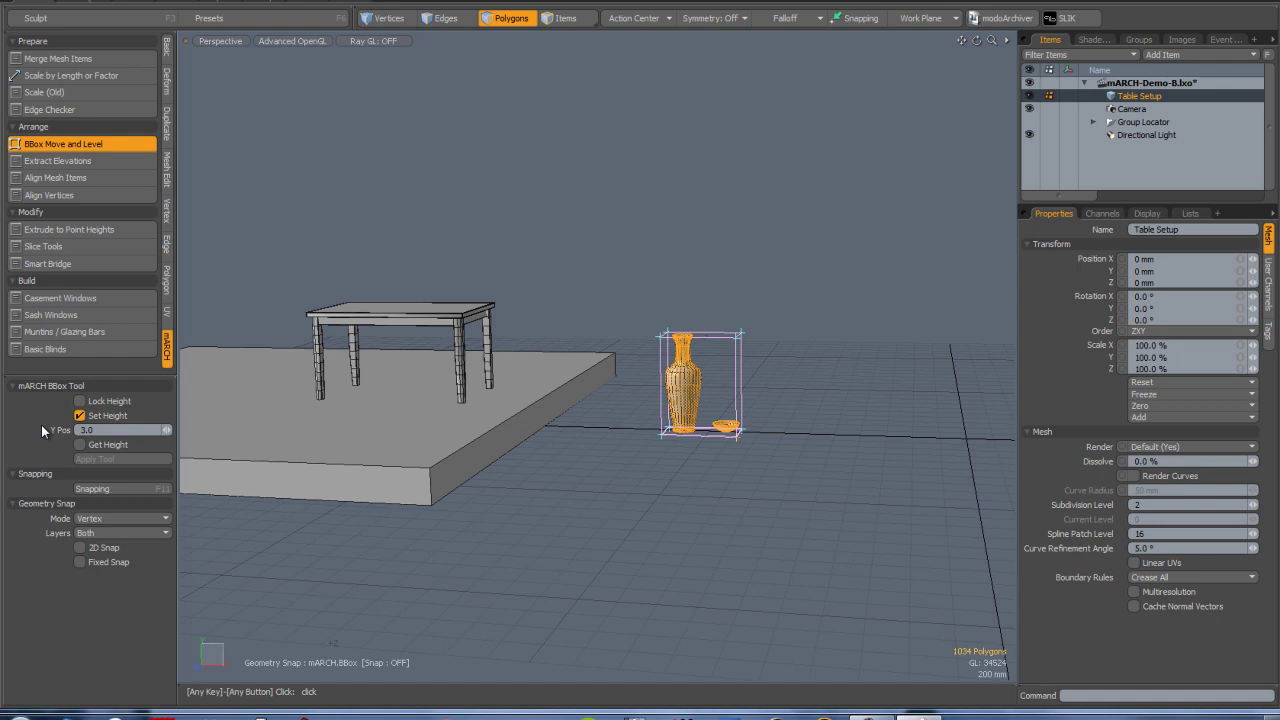
{"action": "left_click", "coordinate": [660, 342]}
{"action": "left_click_drag", "start_coordinate": [660, 342], "coordinate": [704, 270], "text": "ctrl+alt"}
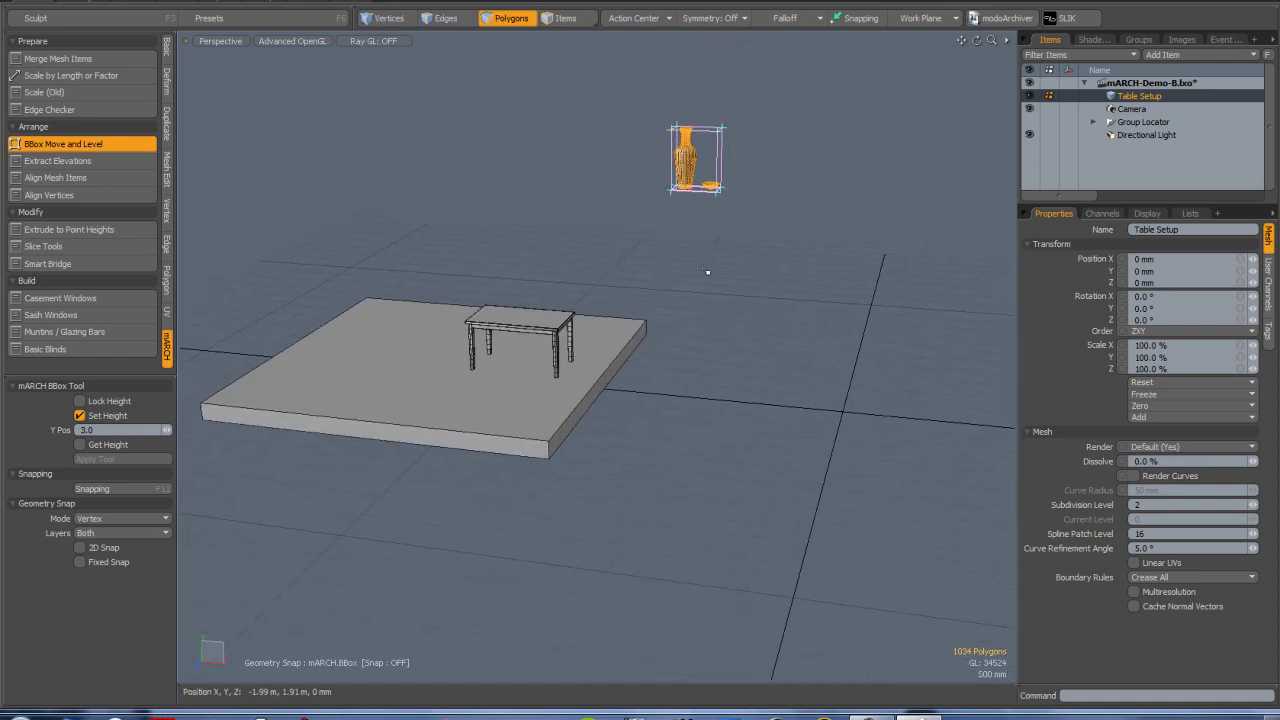
{"action": "left_click_drag", "start_coordinate": [682, 263], "coordinate": [591, 414], "text": "alt"}
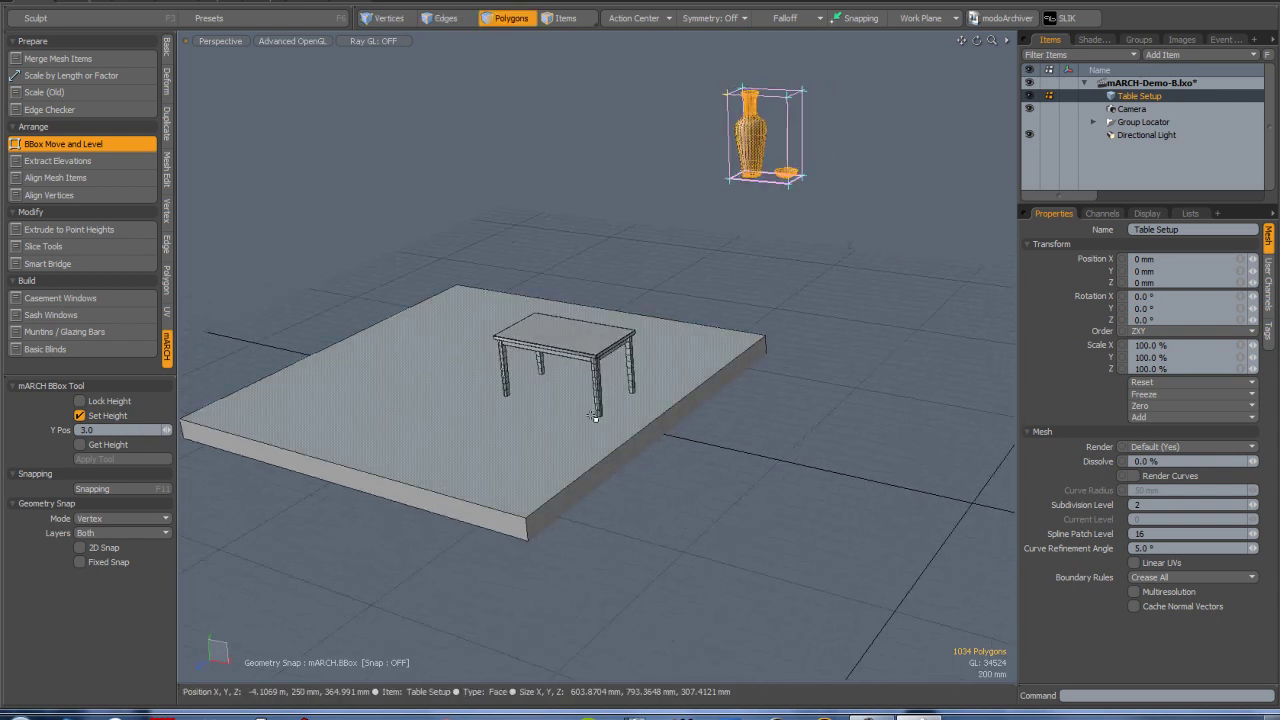